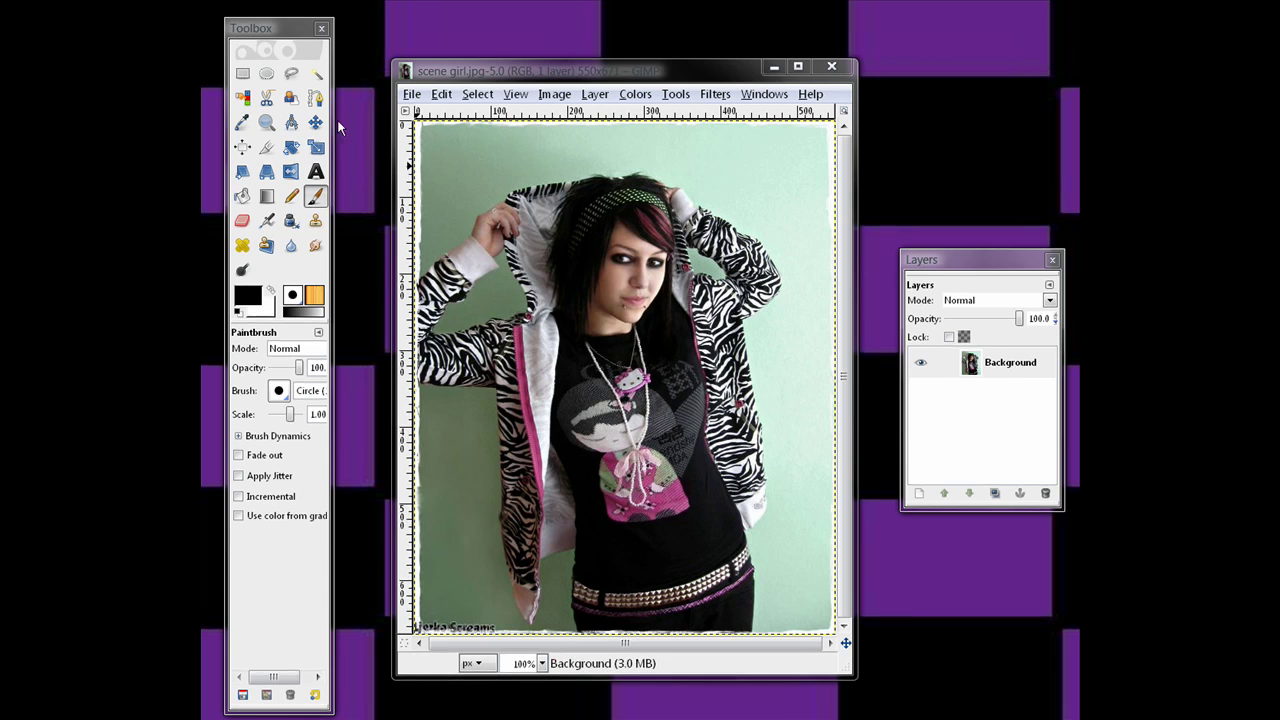
# - Activate the Paths tool and set the foreground colour to bright green 90ff00
pyautogui.click(315, 99)
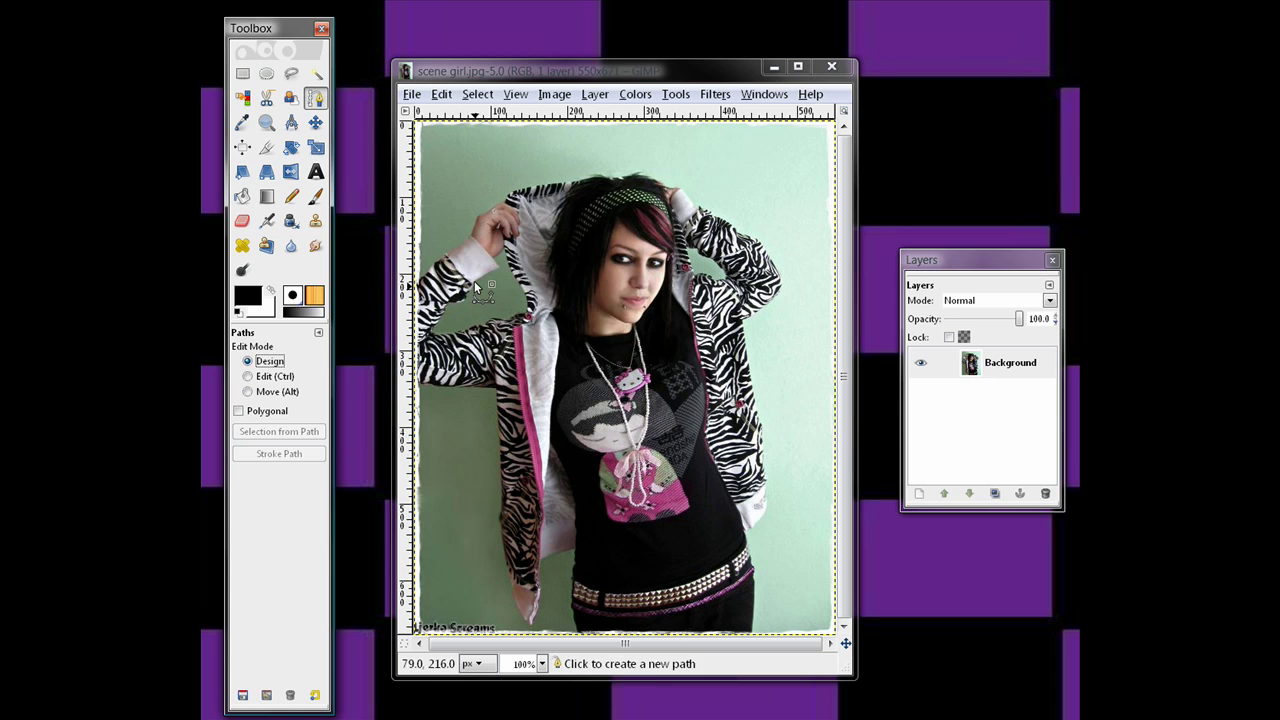
pyautogui.click(247, 303)
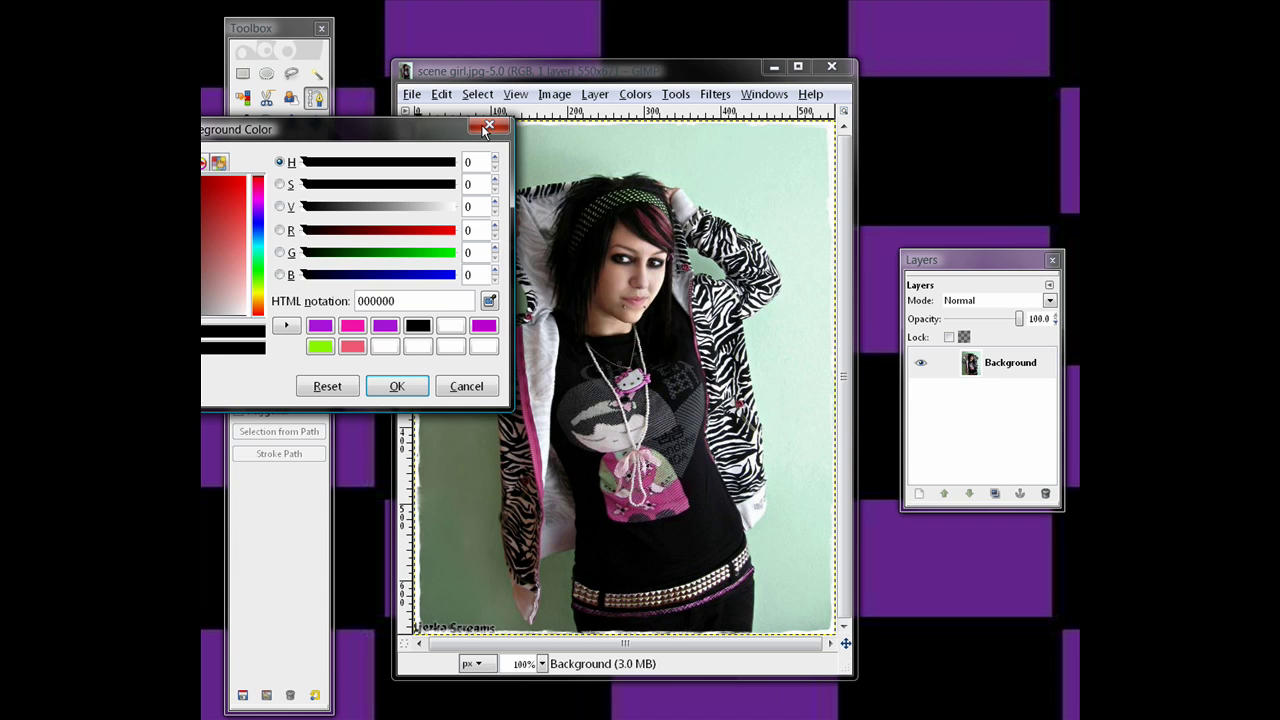
pyautogui.click(487, 128)
pyautogui.click(250, 300)
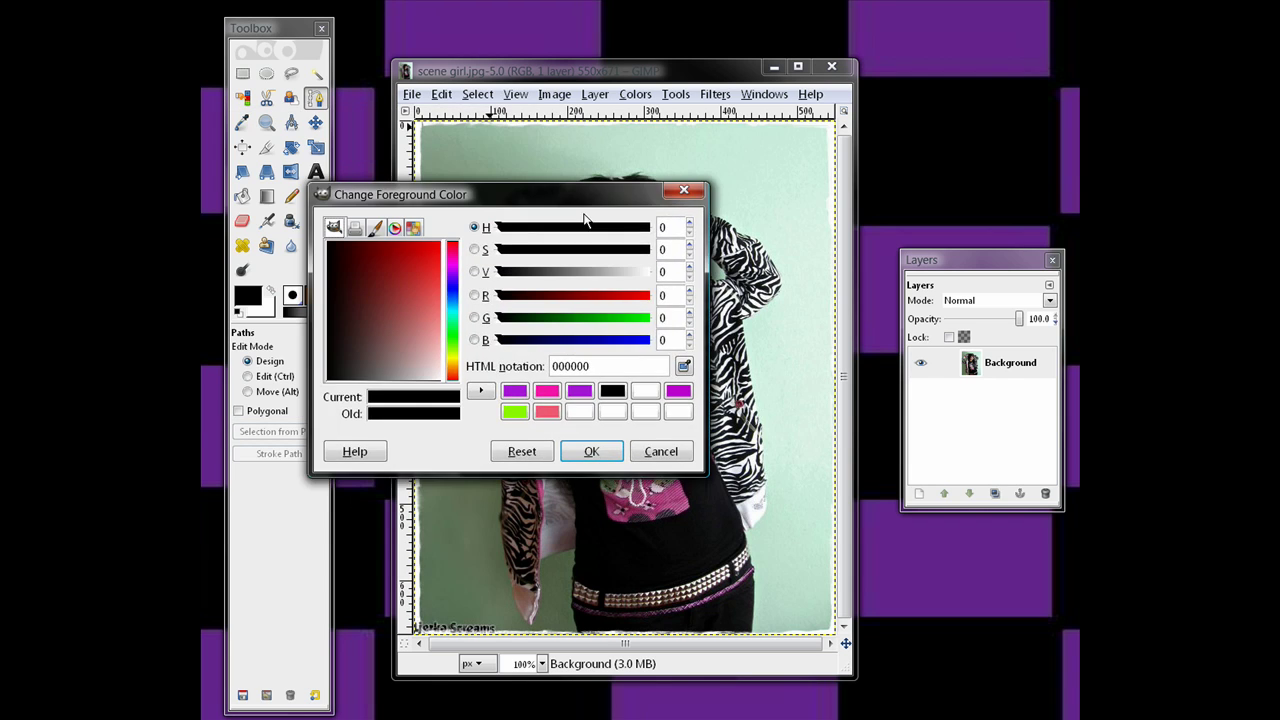
pyautogui.moveTo(490, 127); pyautogui.dragTo(656, 236)
pyautogui.click(565, 447)
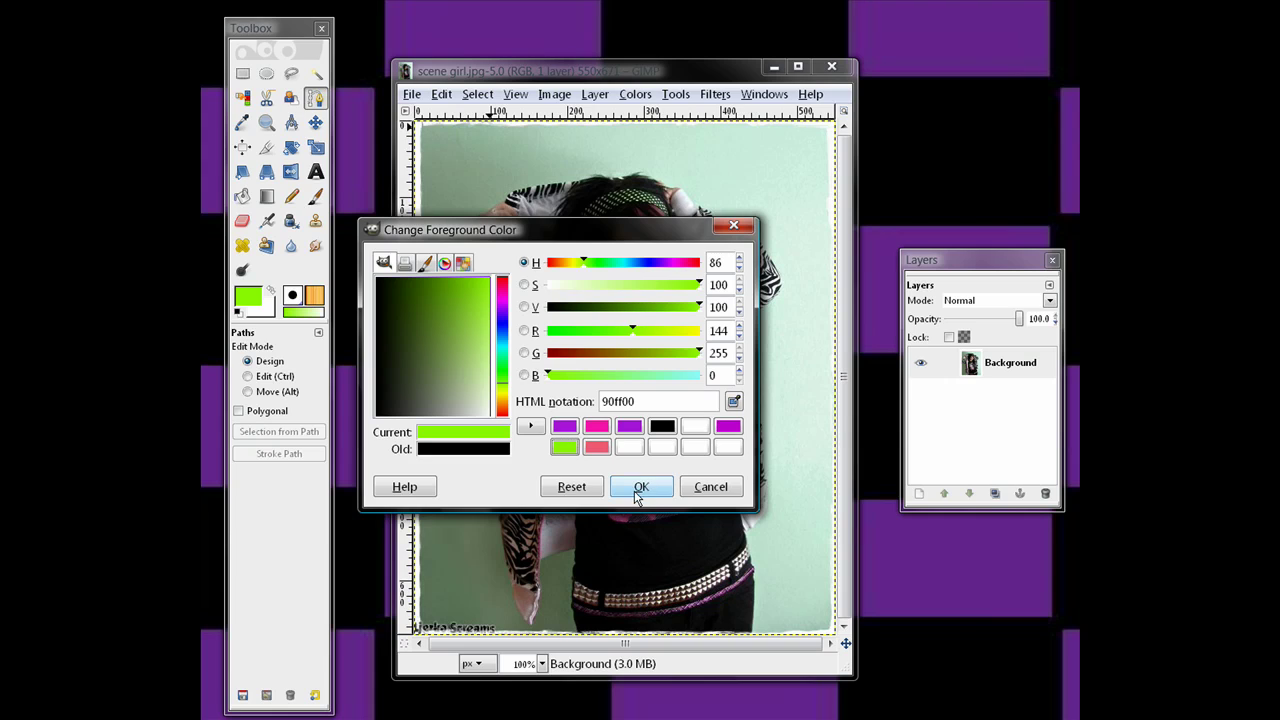
pyautogui.click(640, 487)
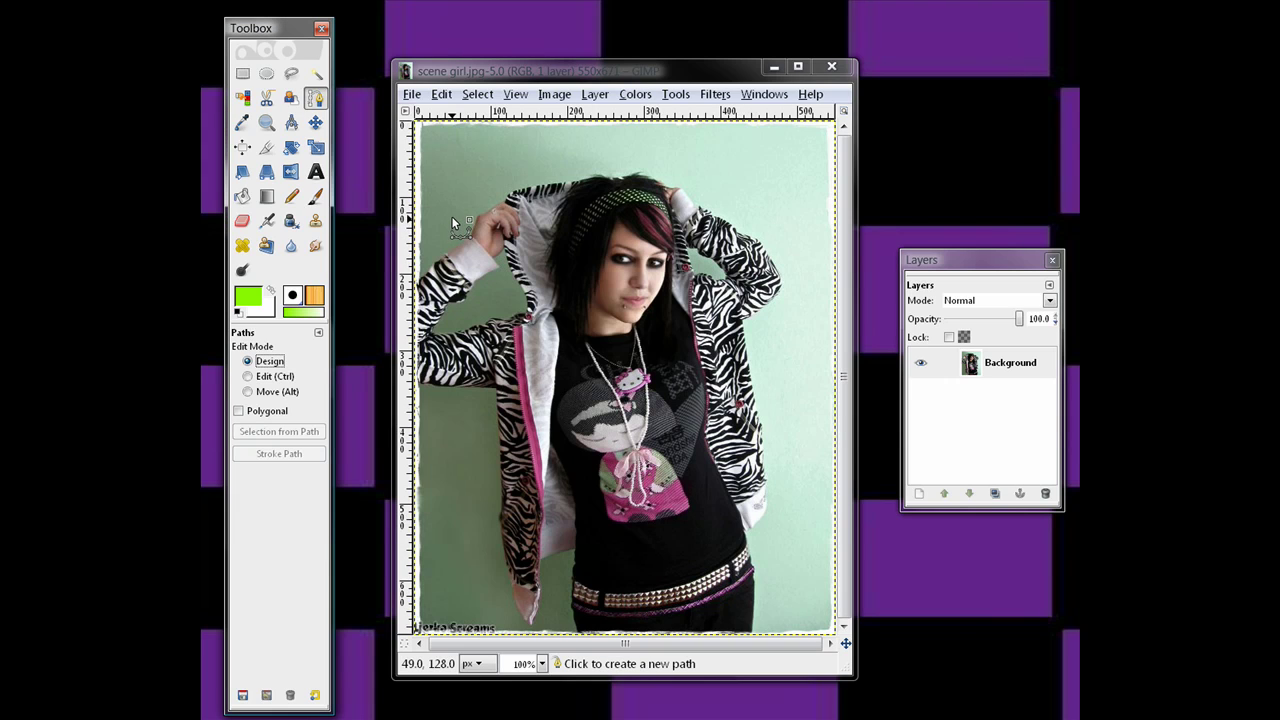
# - Place curved path anchors zigzagging from left of her head, past her shoulder and chest, across her torso
pyautogui.click(471, 186)
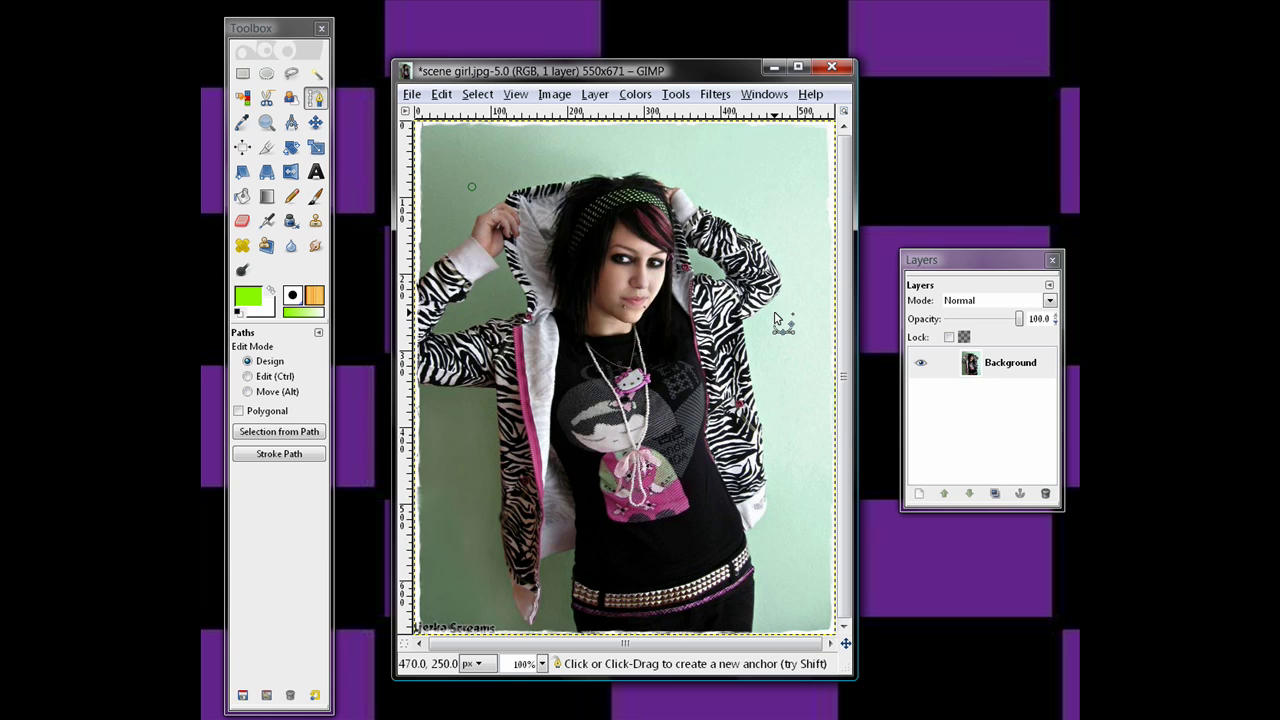
pyautogui.moveTo(775, 316)
pyautogui.mouseDown()
pyautogui.moveTo(748, 343)
pyautogui.moveTo(734, 334)
pyautogui.mouseUp()
pyautogui.click(673, 329)
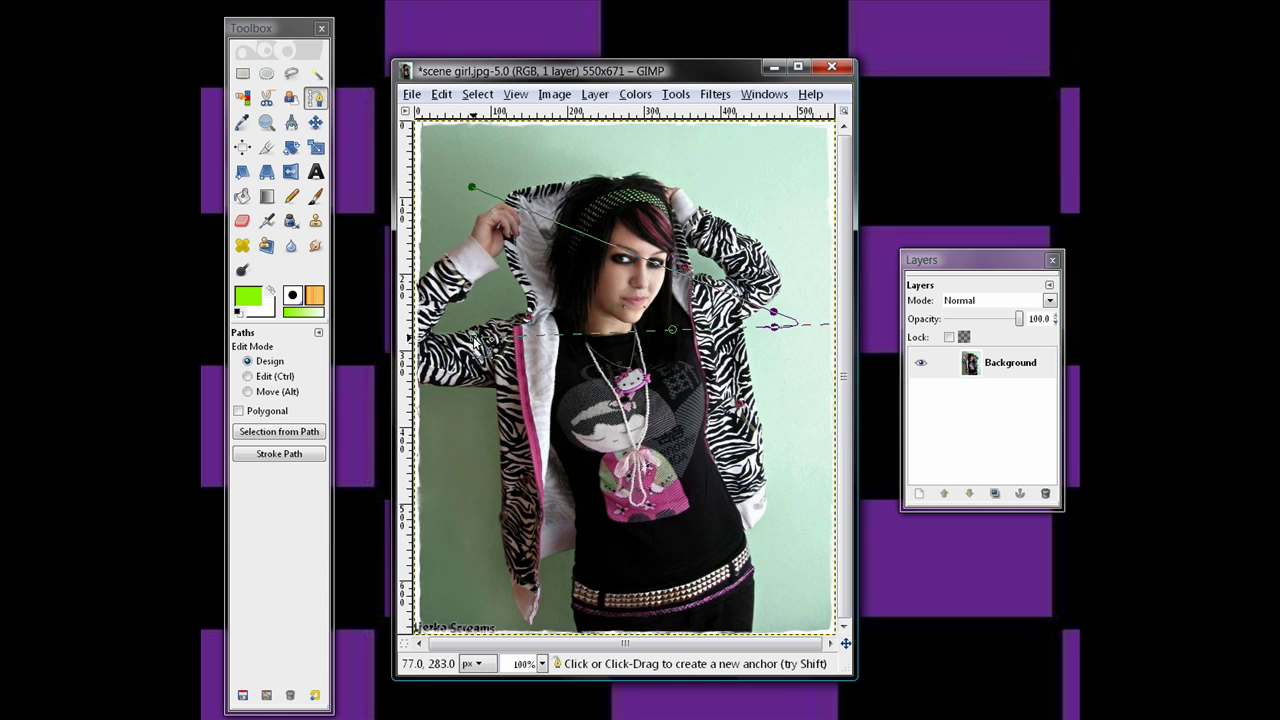
pyautogui.moveTo(477, 343); pyautogui.dragTo(630, 459)
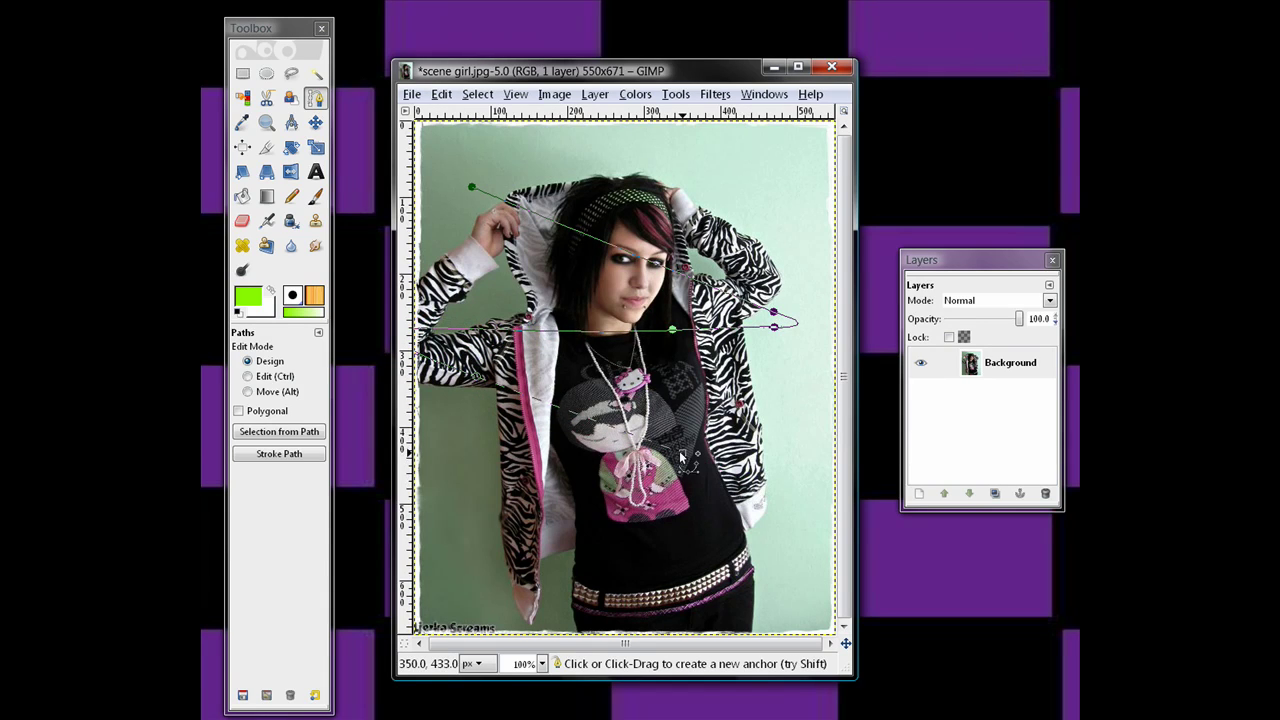
pyautogui.moveTo(630, 460)
pyautogui.mouseDown()
pyautogui.moveTo(634, 440)
pyautogui.moveTo(756, 487)
pyautogui.mouseUp()
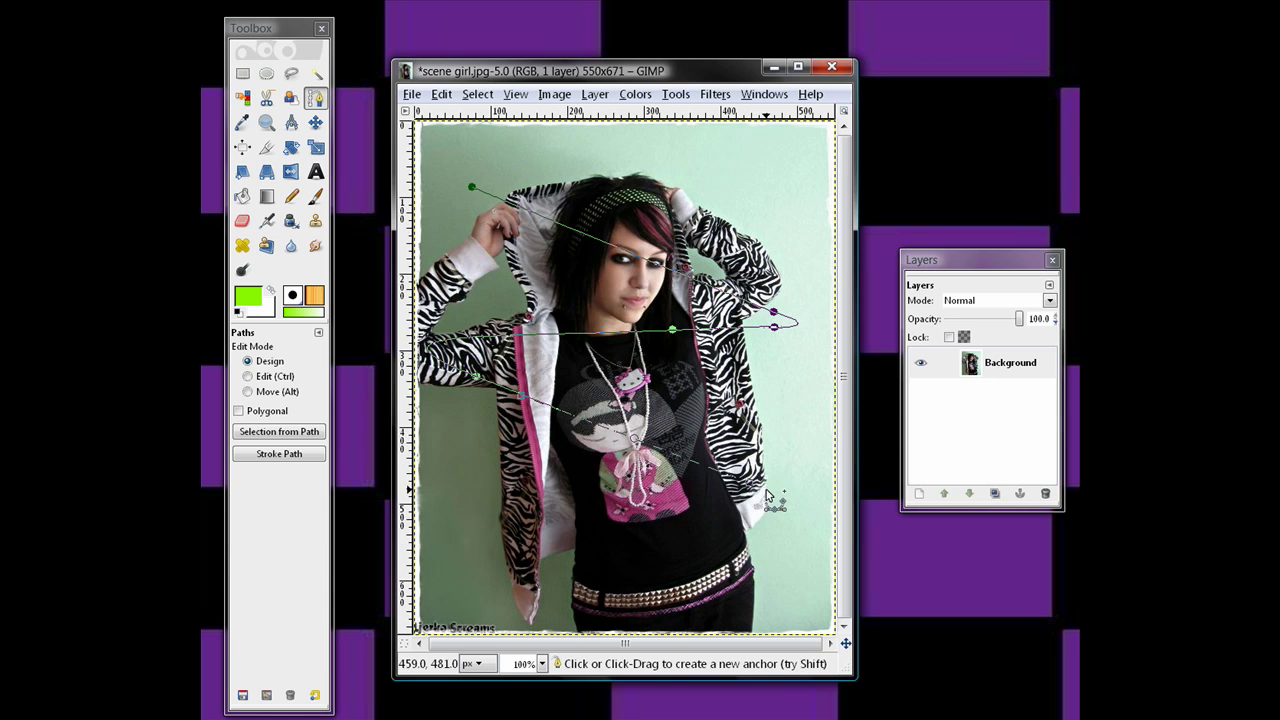
pyautogui.moveTo(757, 489)
pyautogui.mouseDown()
pyautogui.moveTo(627, 516)
pyautogui.moveTo(787, 513)
pyautogui.mouseUp()
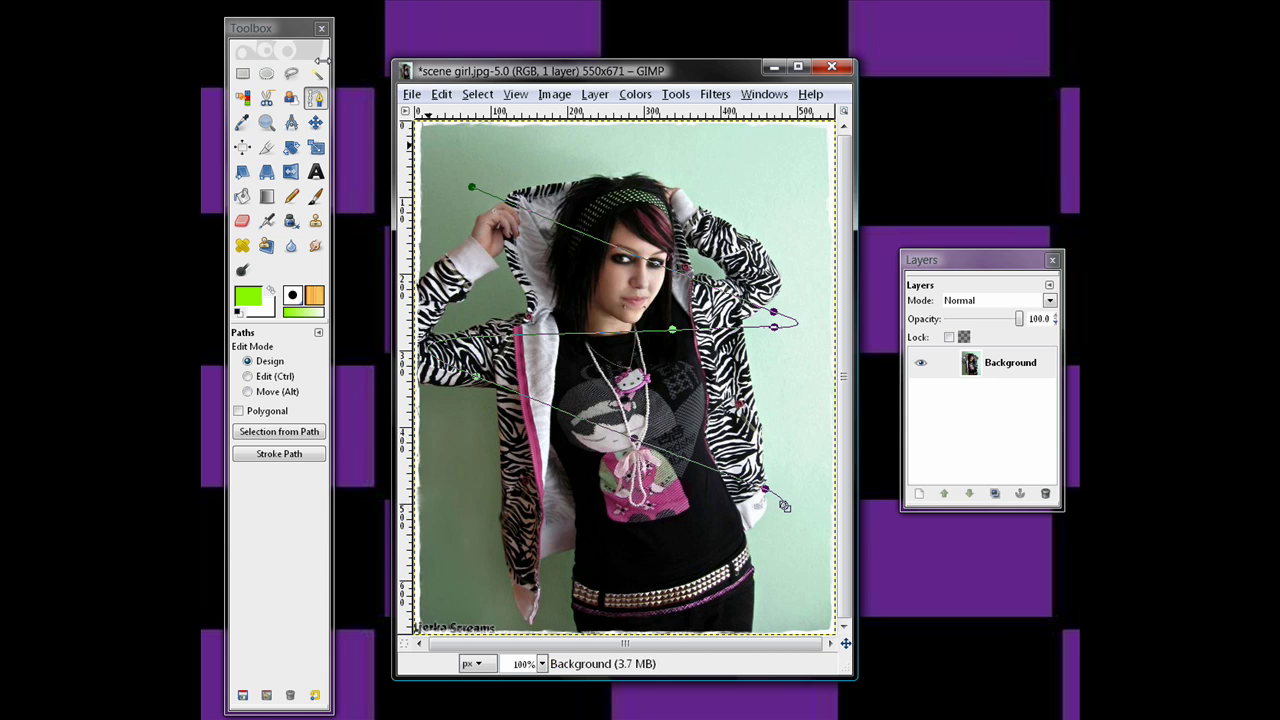
# - Undo the last two anchors and reshape the path's handles around her hip and waist
pyautogui.click(441, 94)
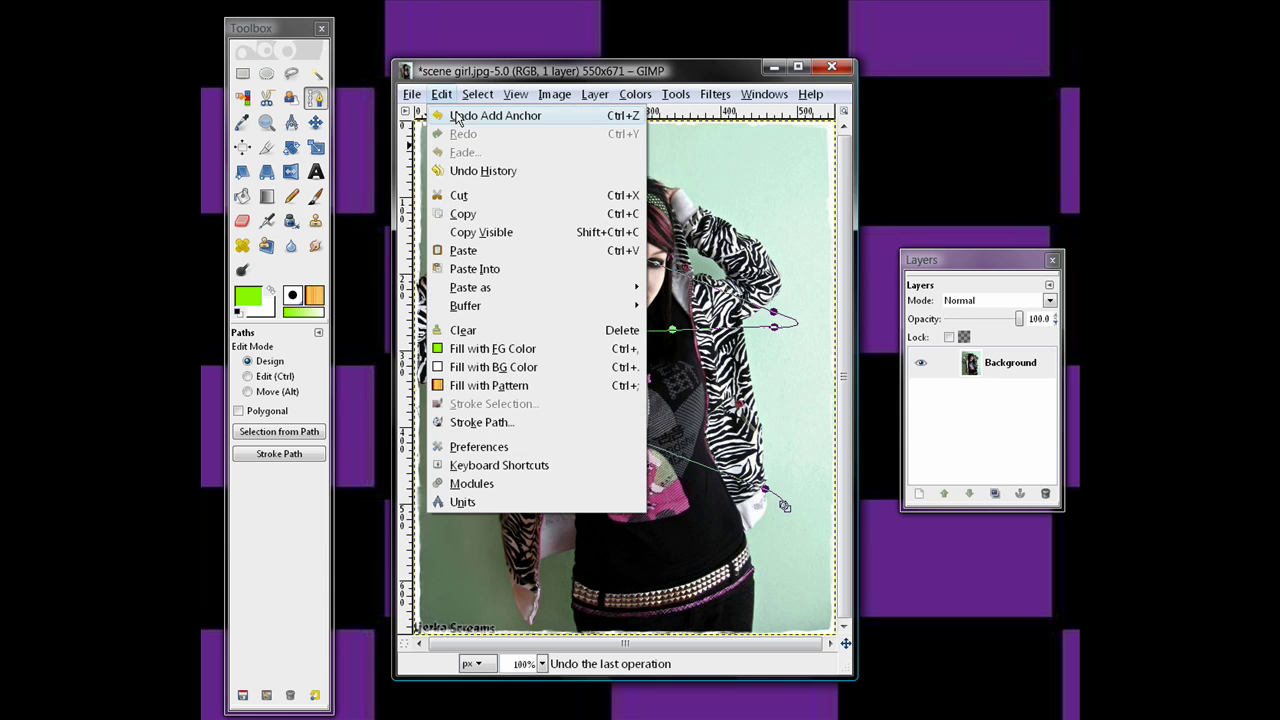
pyautogui.click(470, 114)
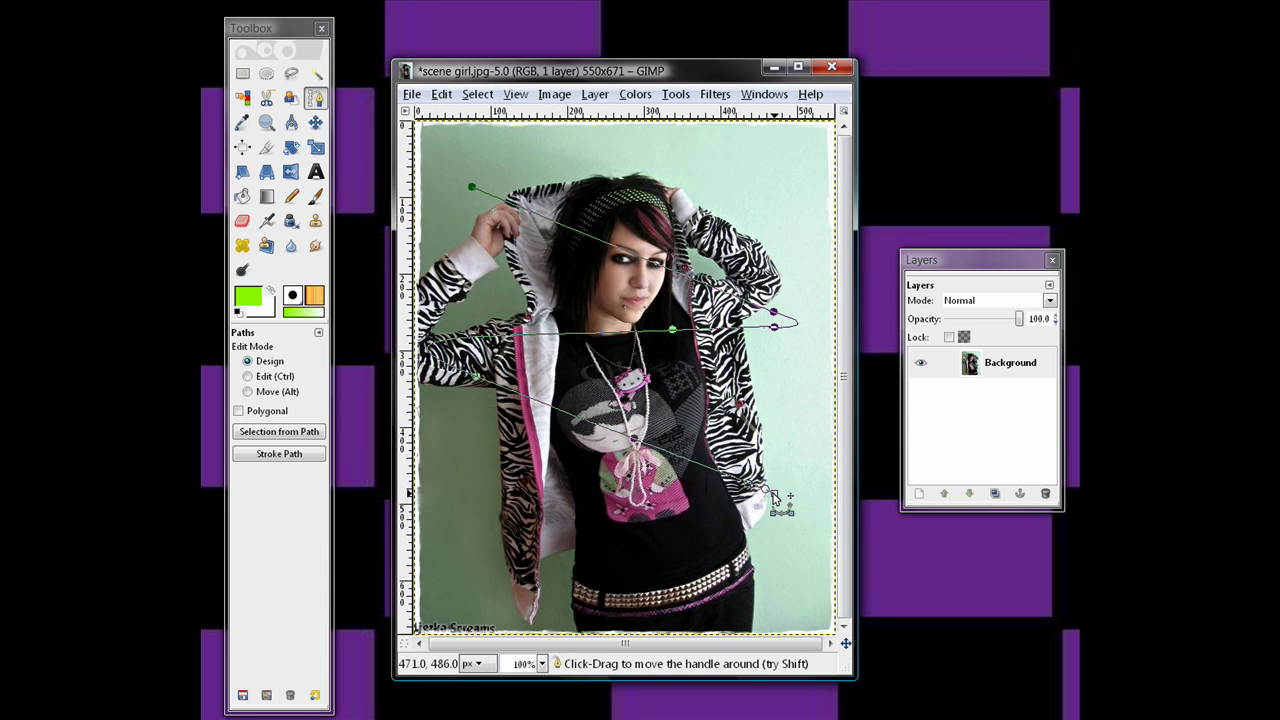
pyautogui.moveTo(768, 494)
pyautogui.mouseDown()
pyautogui.moveTo(692, 507)
pyautogui.moveTo(765, 505)
pyautogui.mouseUp()
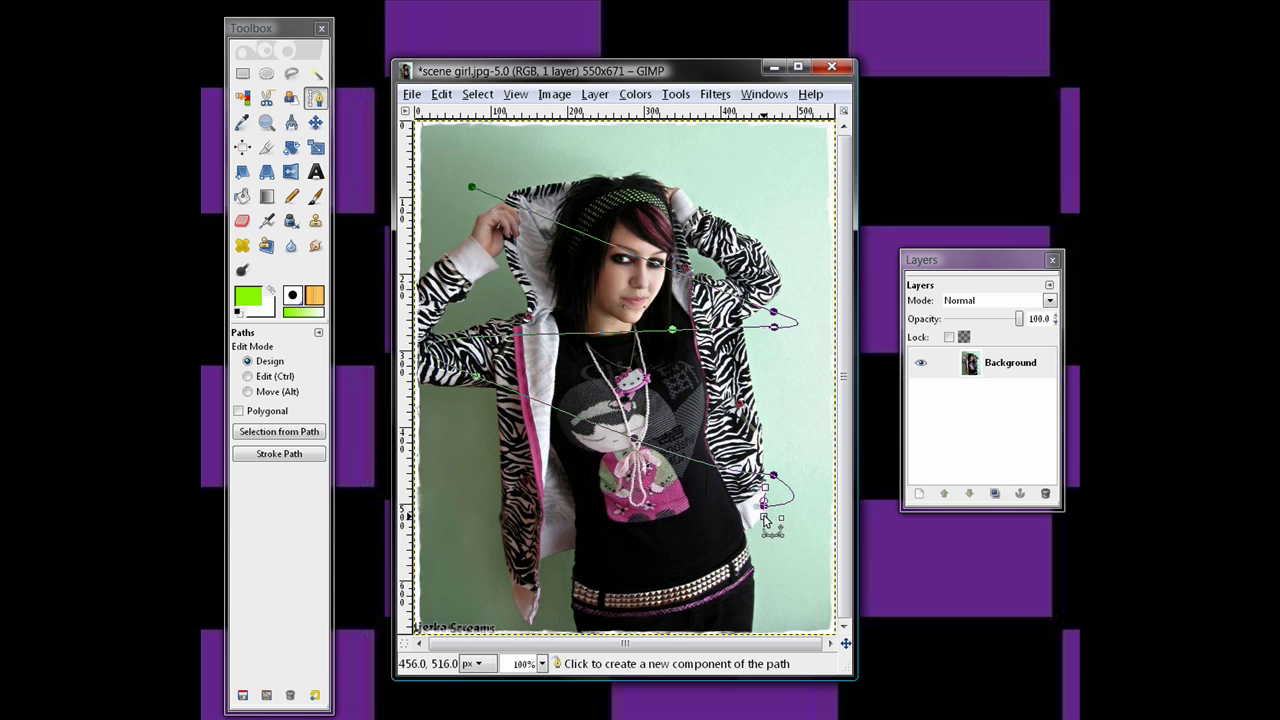
pyautogui.click(757, 515)
pyautogui.moveTo(756, 518); pyautogui.dragTo(750, 526)
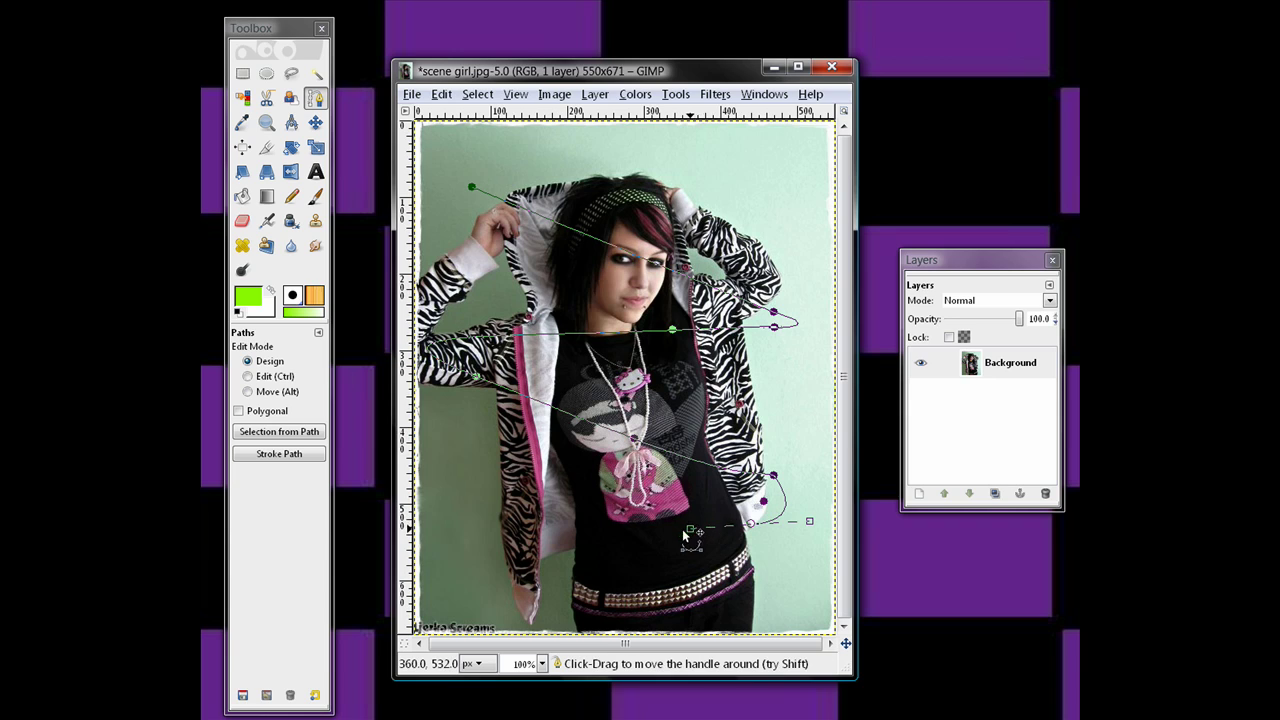
pyautogui.moveTo(693, 526); pyautogui.dragTo(507, 526)
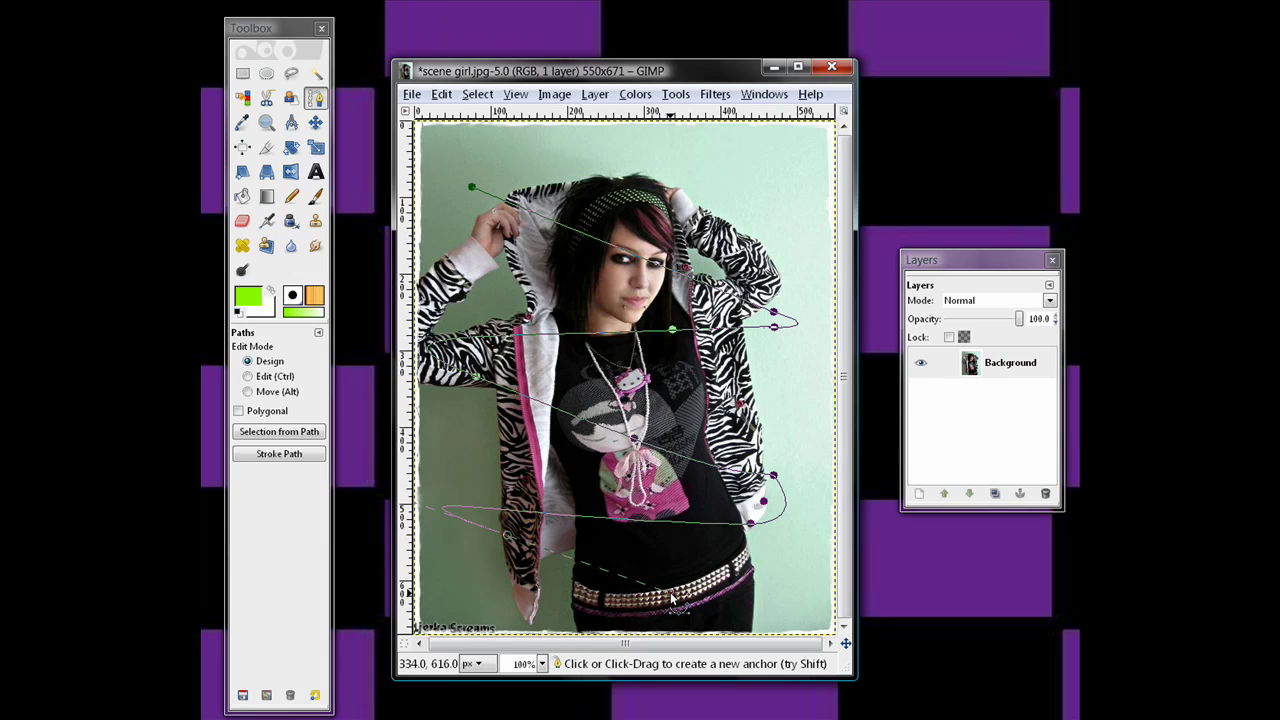
pyautogui.moveTo(682, 604); pyautogui.dragTo(768, 628)
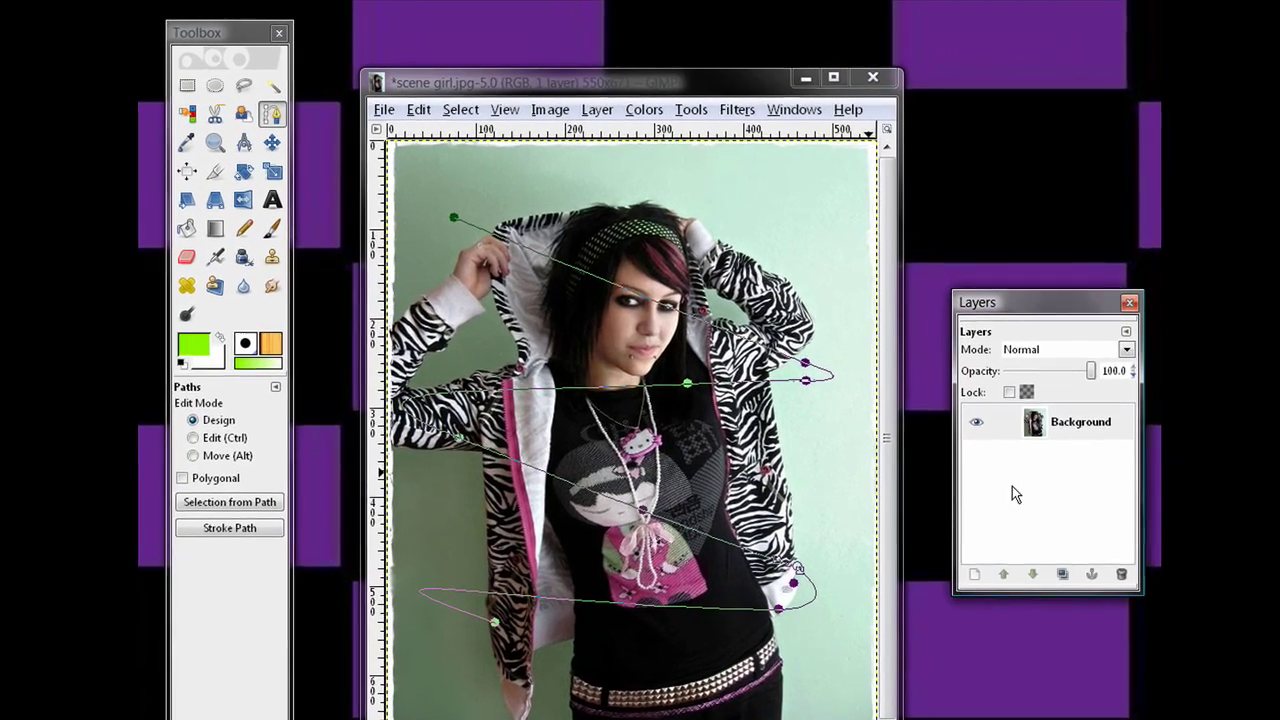
# - Create a new transparent layer named 'stroke'
pyautogui.rightClick(1014, 488)
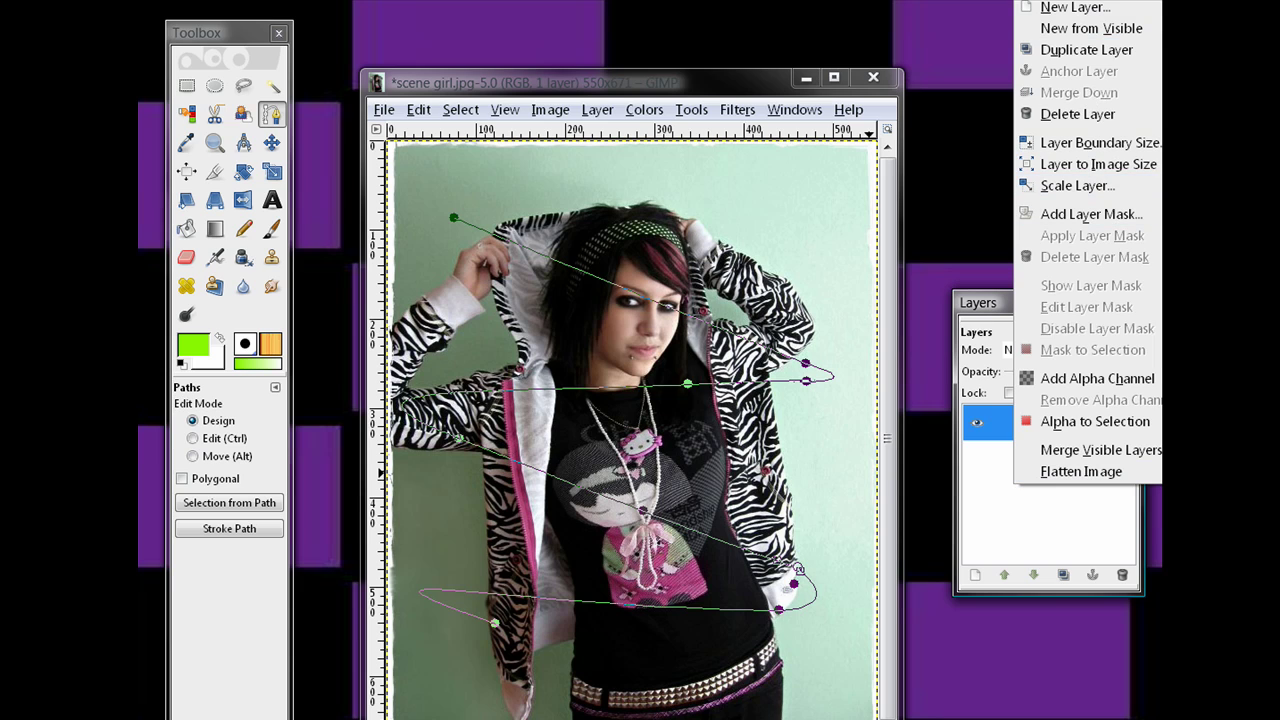
pyautogui.press('Escape')
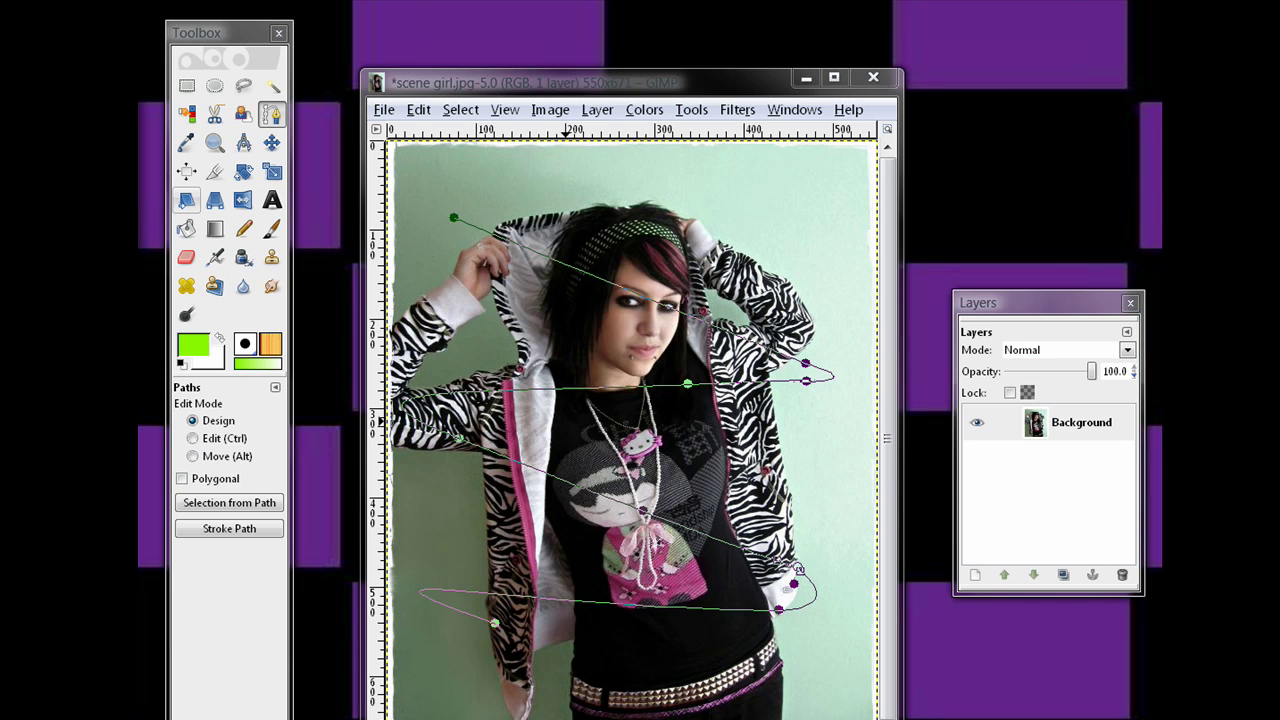
pyautogui.hotkey('ctrl', 'shift', 'n')
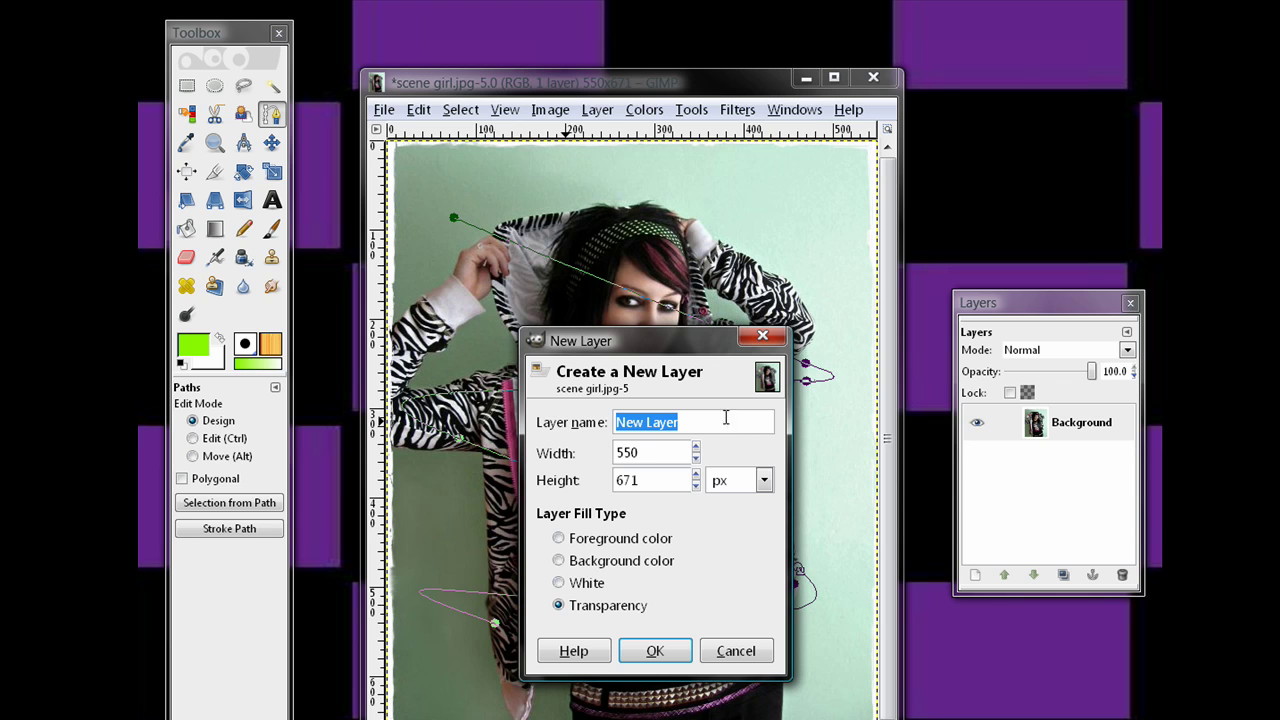
pyautogui.write('stroke')
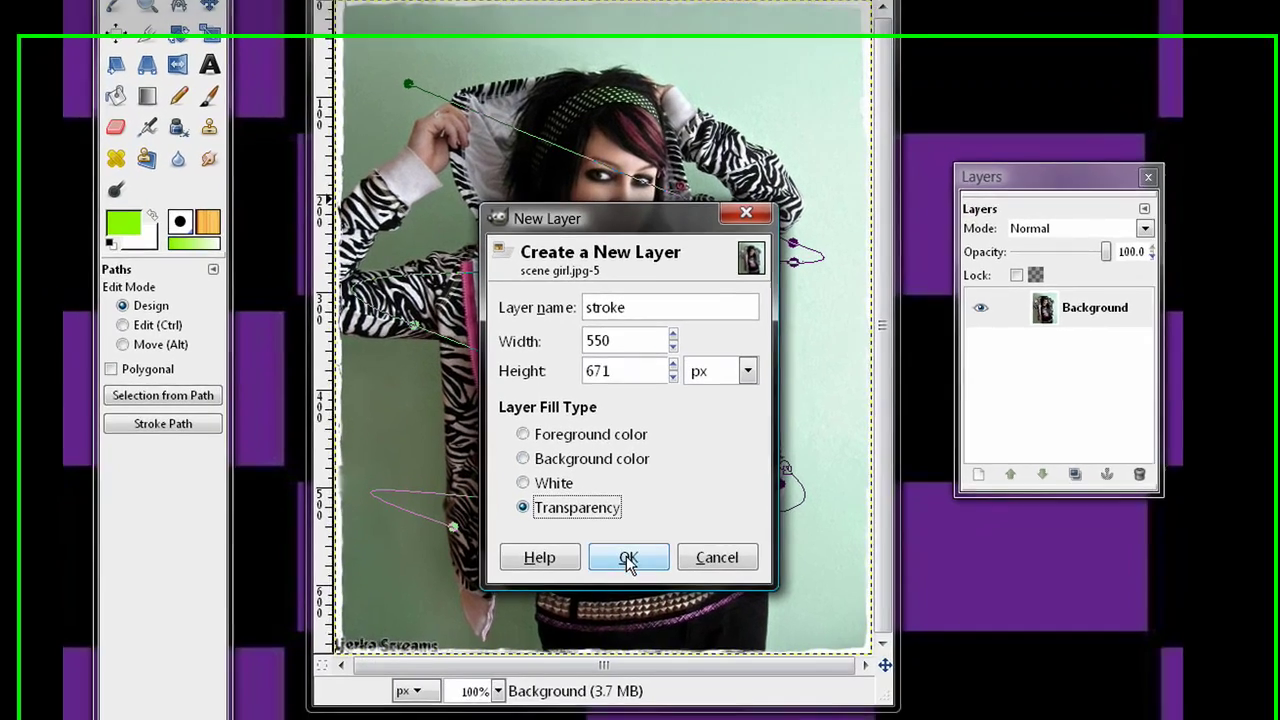
pyautogui.click(654, 651)
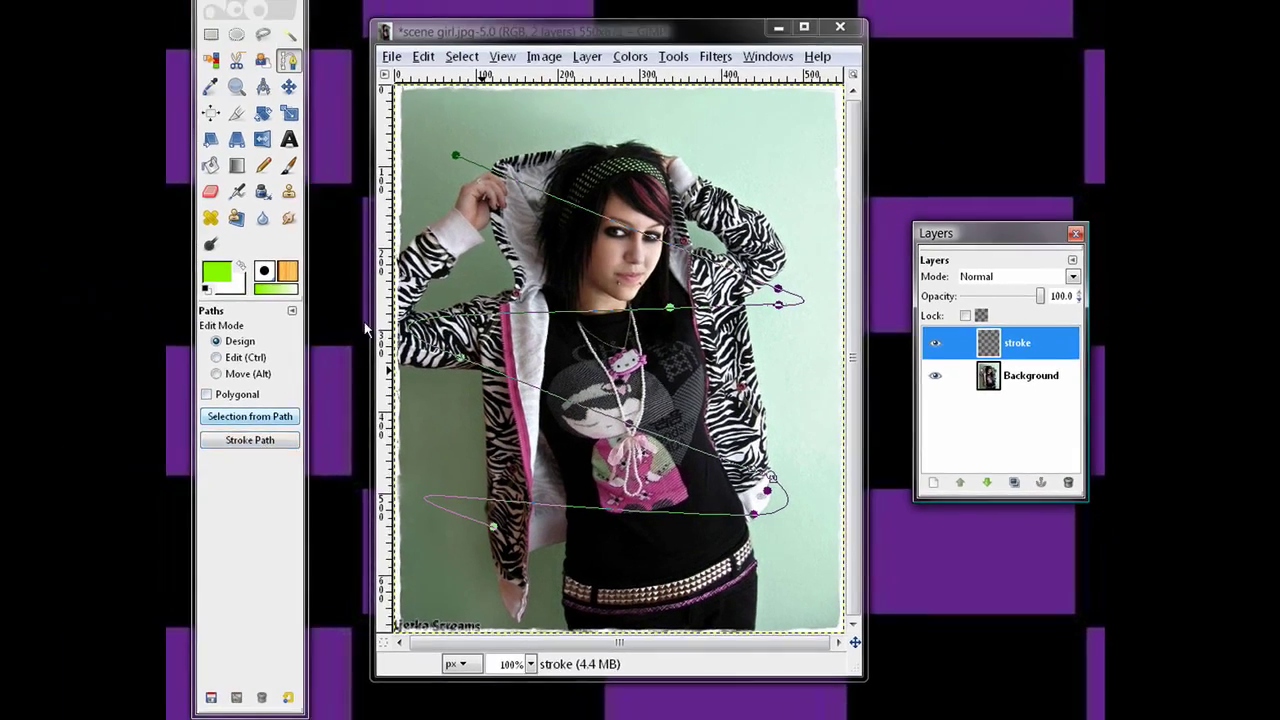
# - Stroke the path in green with the Paintbrush and hide the path's anchor points
pyautogui.click(258, 440)
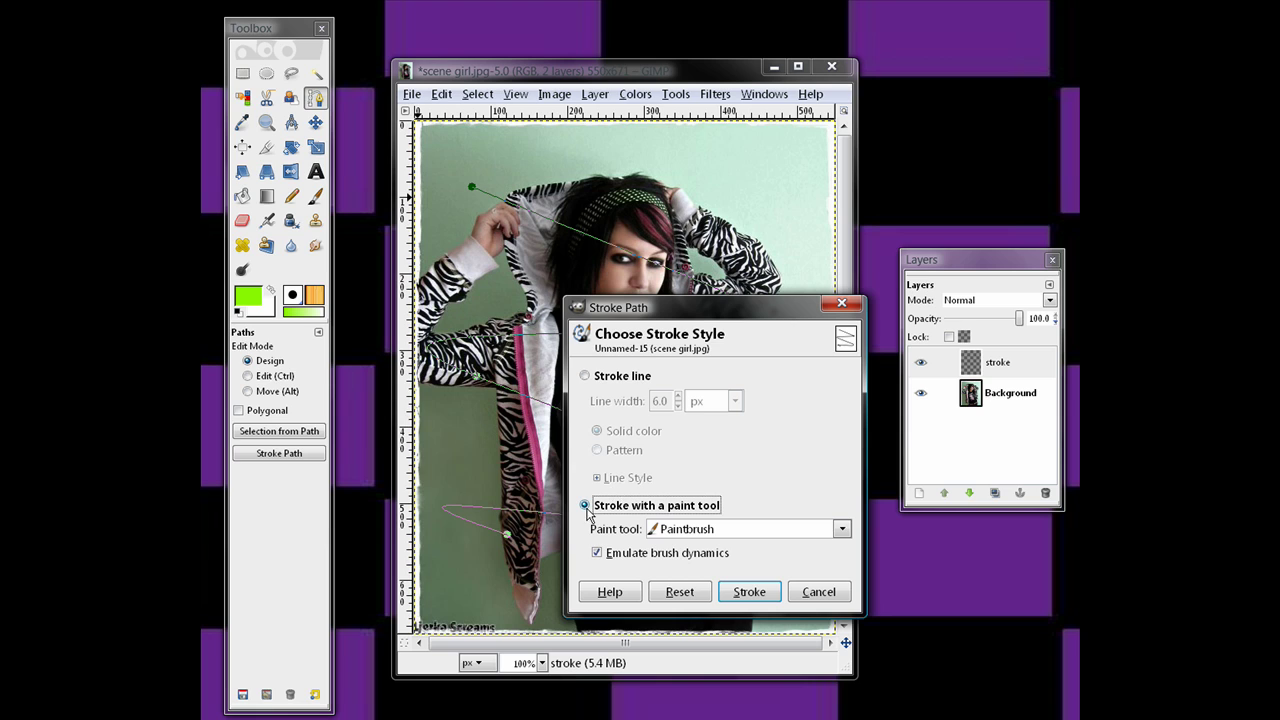
pyautogui.click(598, 553)
pyautogui.click(749, 591)
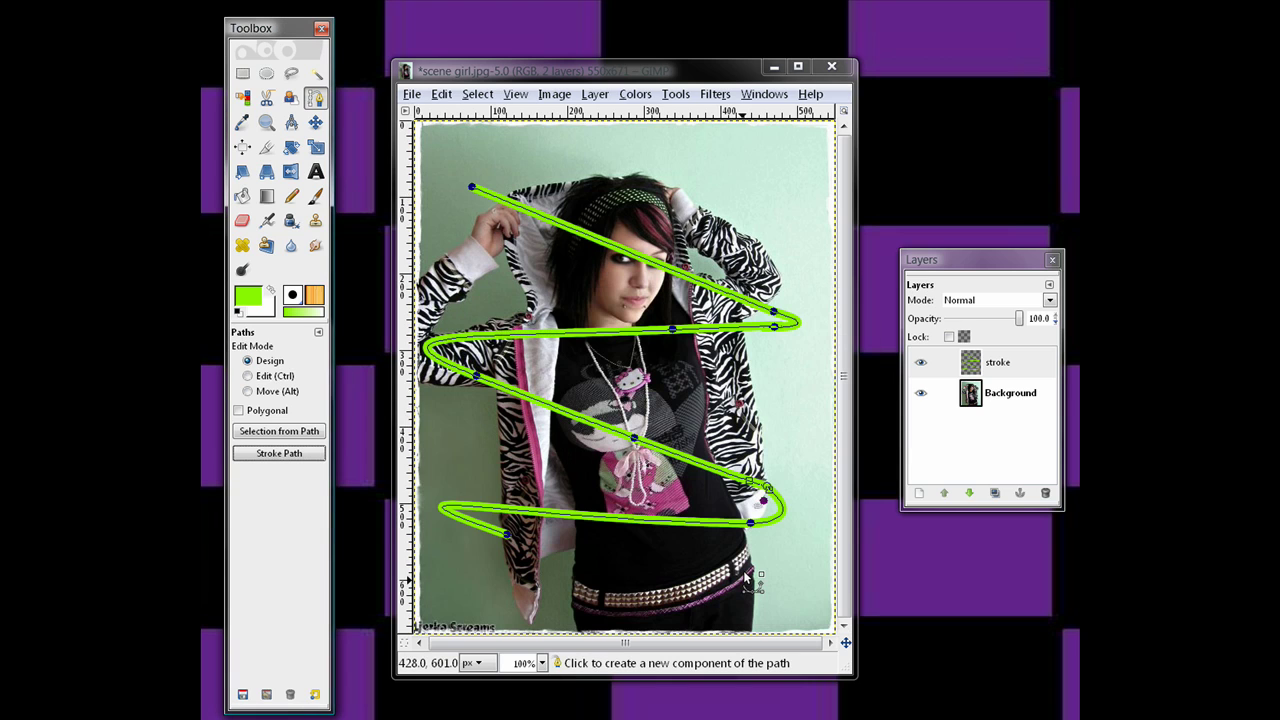
pyautogui.click(242, 74)
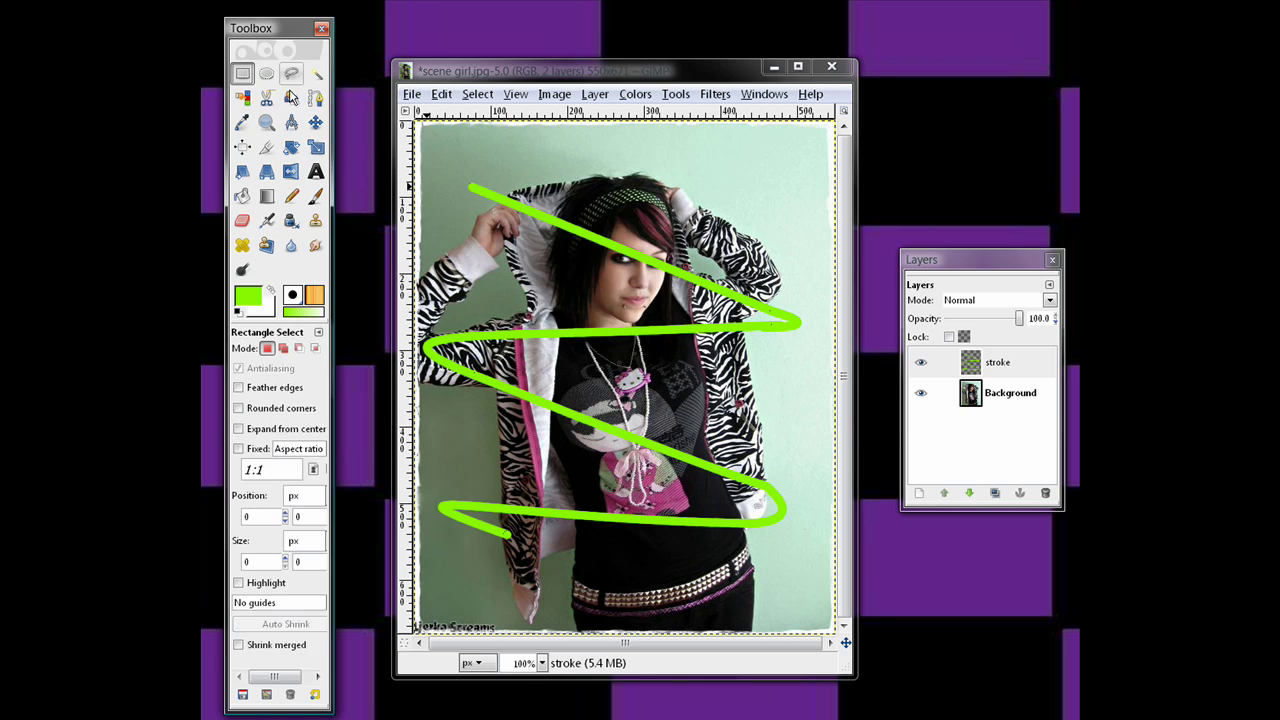
pyautogui.click(315, 97)
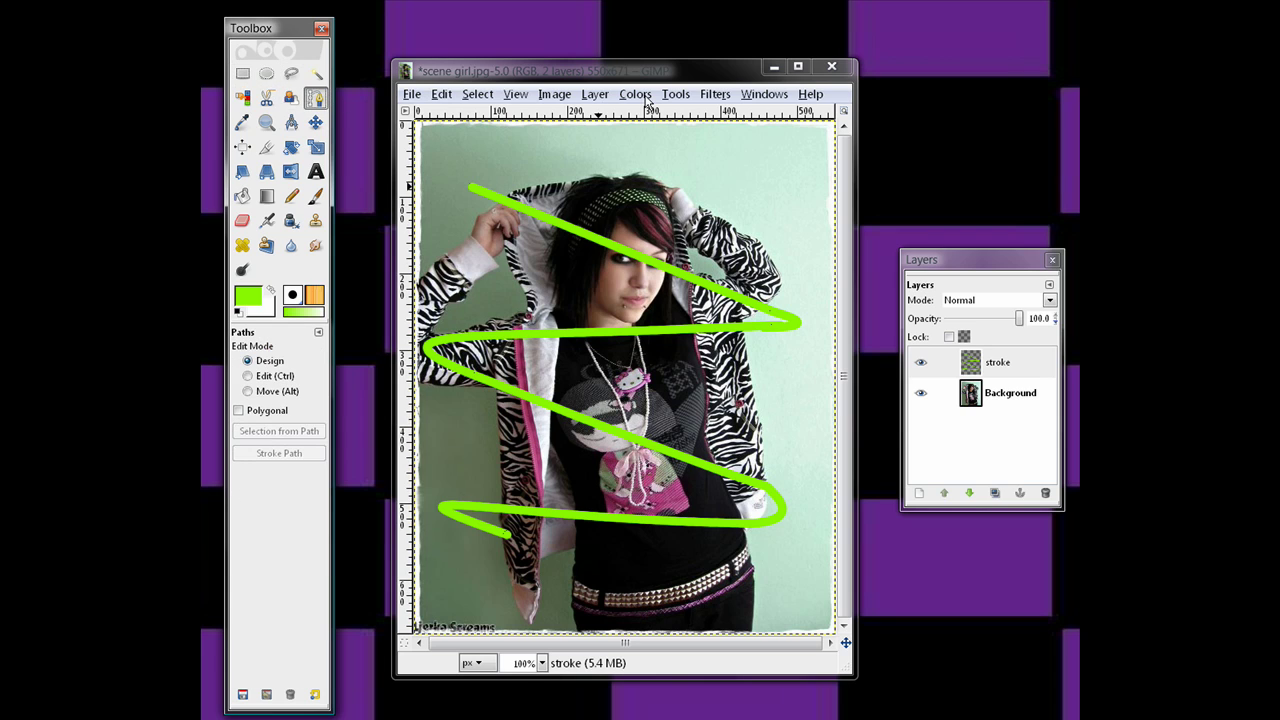
# - Apply the Alpha to Logo Neon filter with effect size 30, cyan glow and no shadow
pyautogui.click(714, 96)
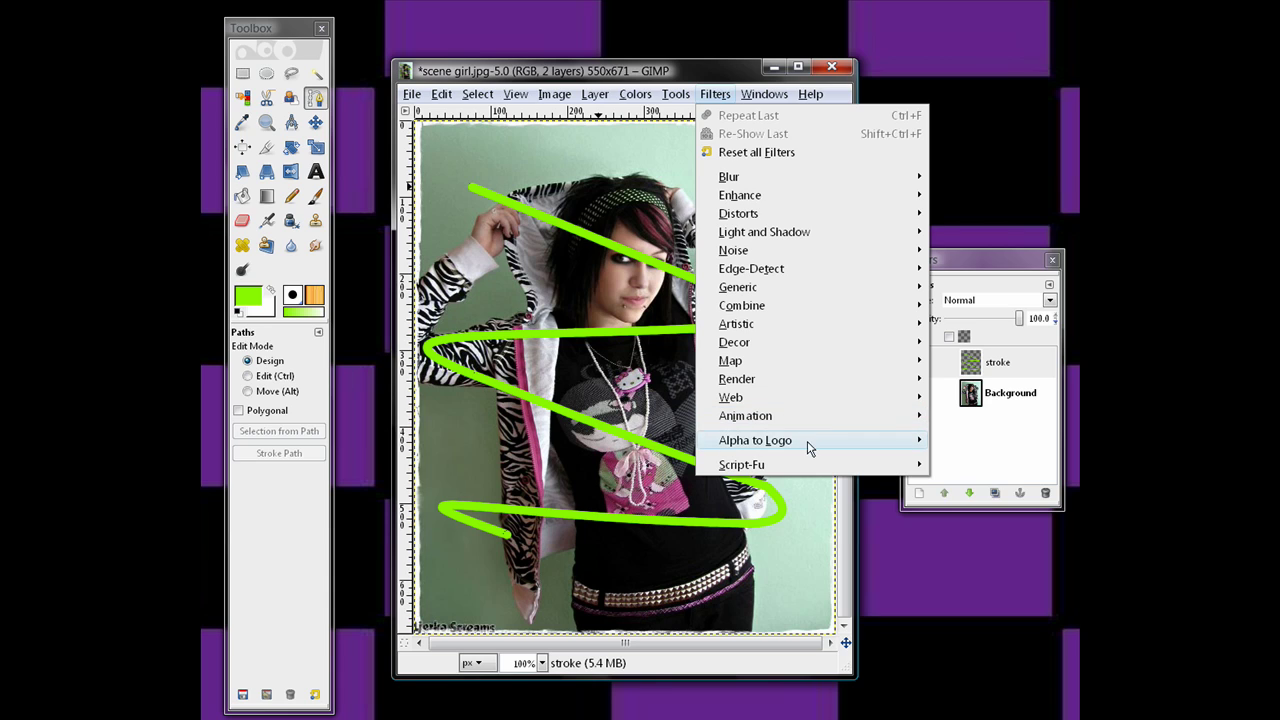
pyautogui.moveTo(755, 440)
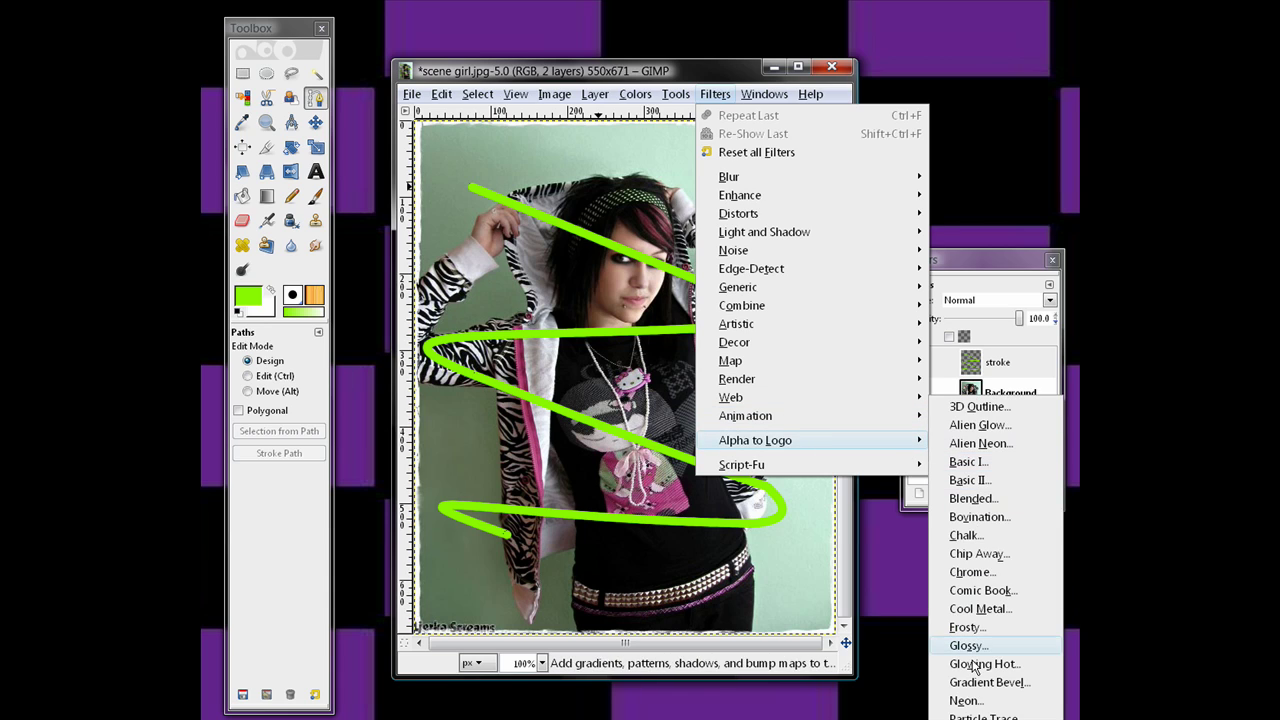
pyautogui.click(985, 706)
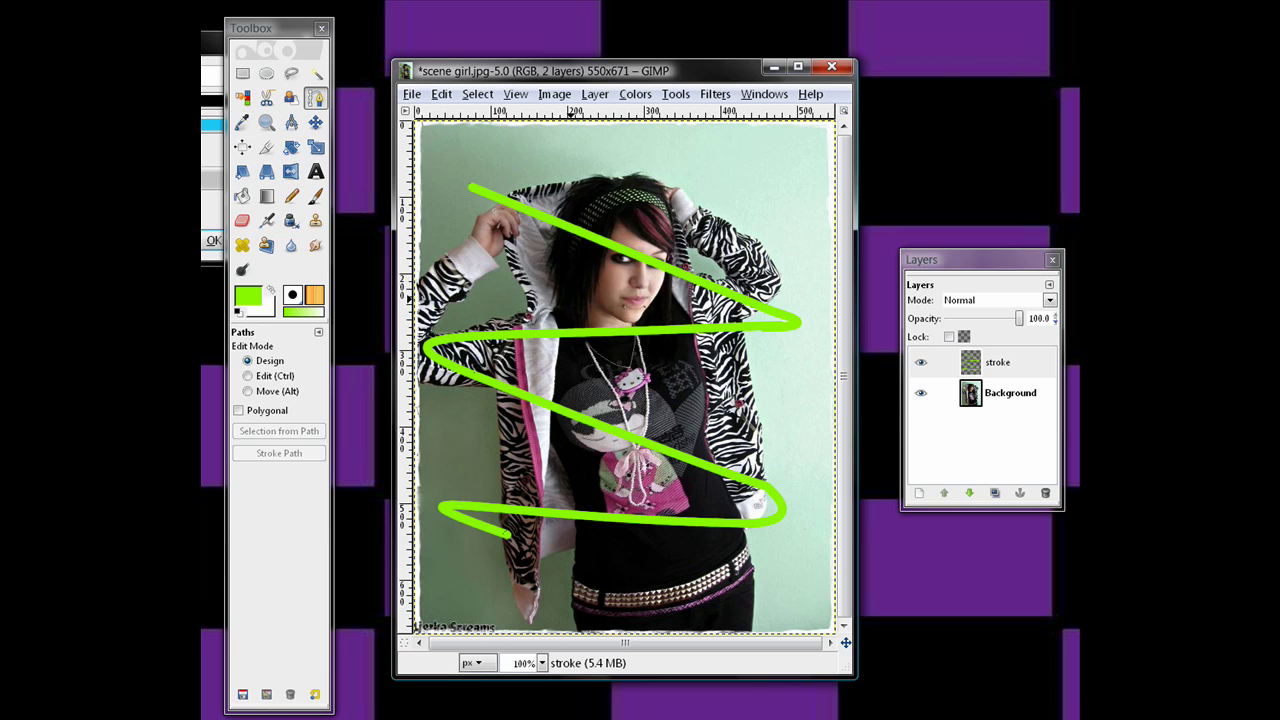
pyautogui.moveTo(152, 54); pyautogui.dragTo(632, 365)
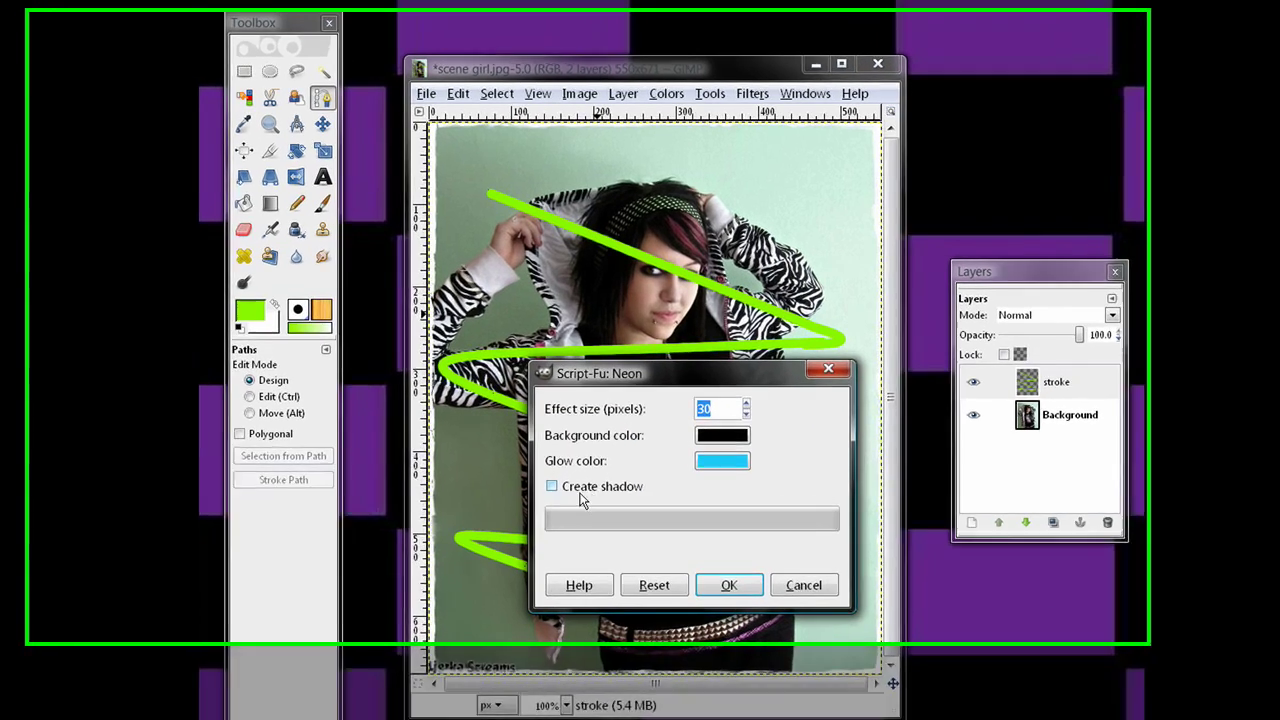
pyautogui.click(528, 459)
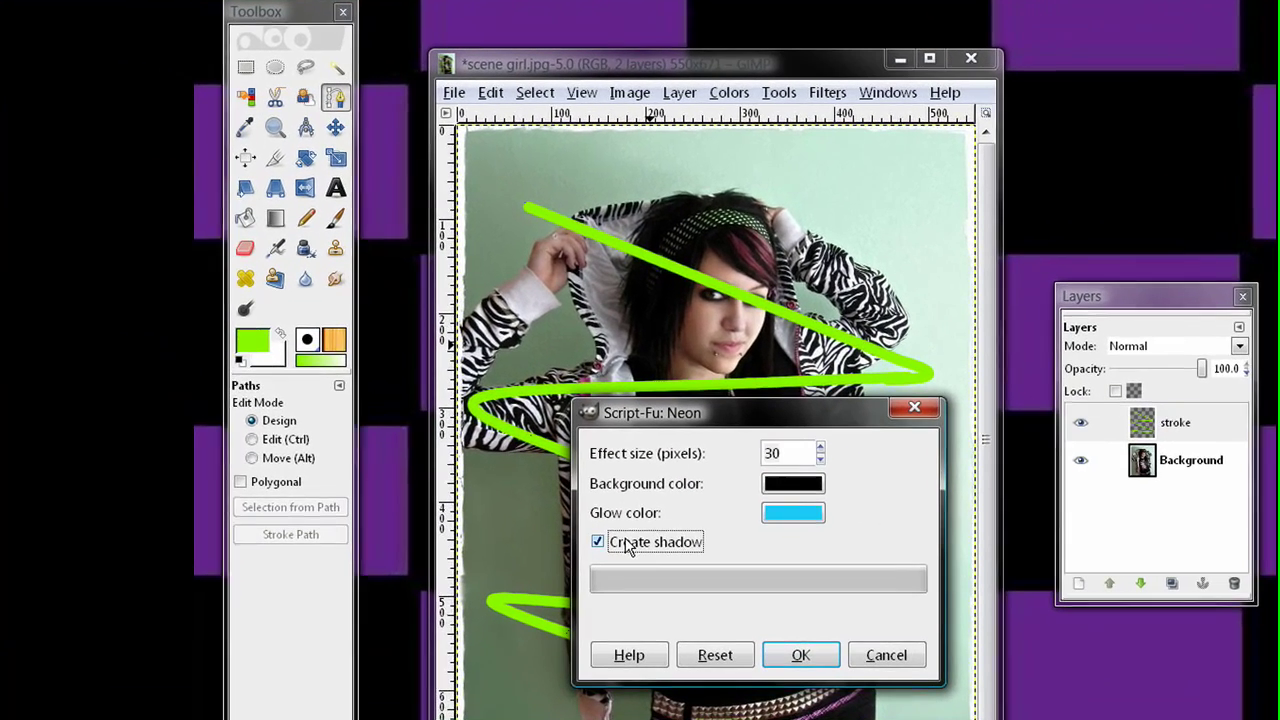
pyautogui.click(528, 459)
pyautogui.click(805, 659)
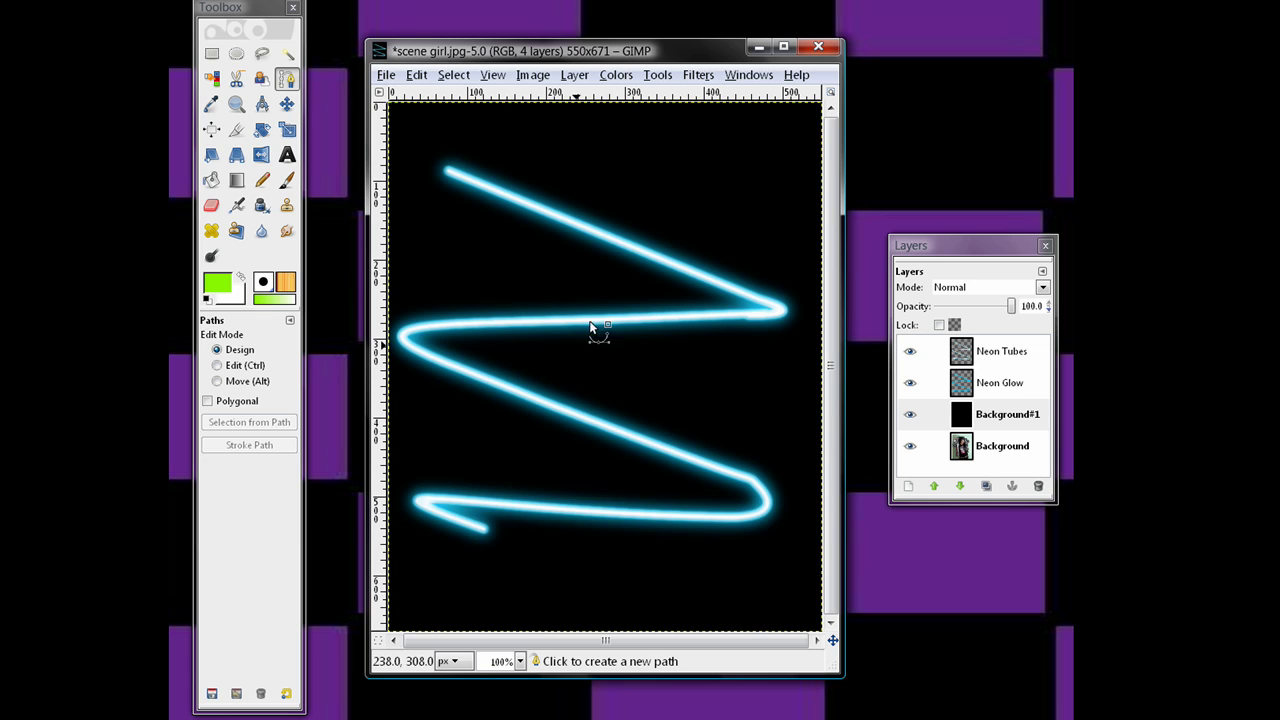
# - Delete the black Background#1 layer
pyautogui.click(1010, 422)
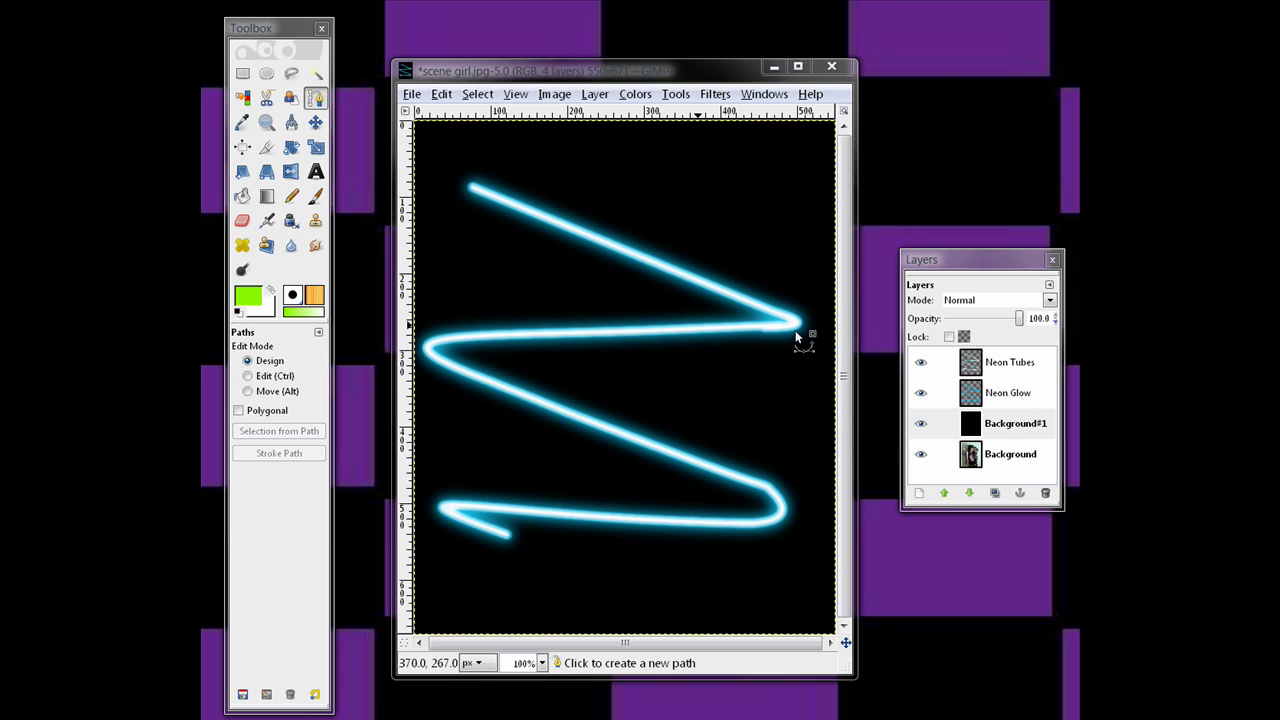
pyautogui.rightClick(1006, 428)
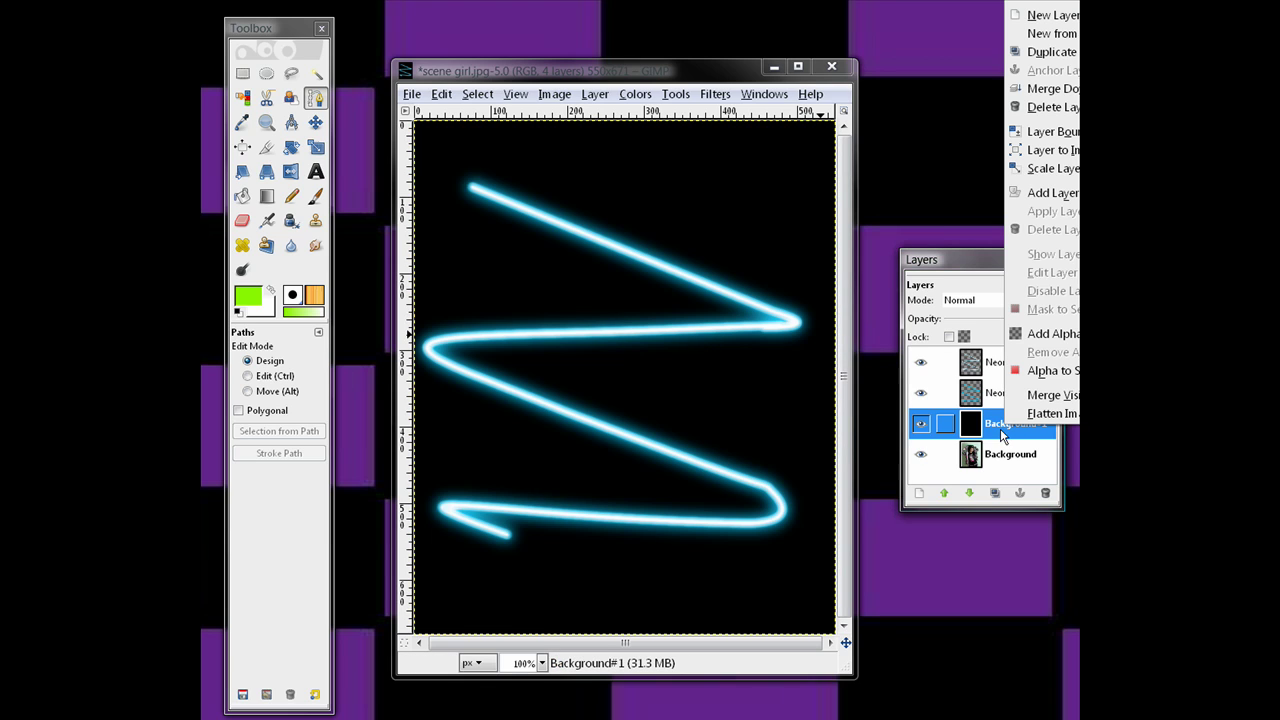
pyautogui.press('Escape')
pyautogui.moveTo(966, 262); pyautogui.dragTo(566, 325)
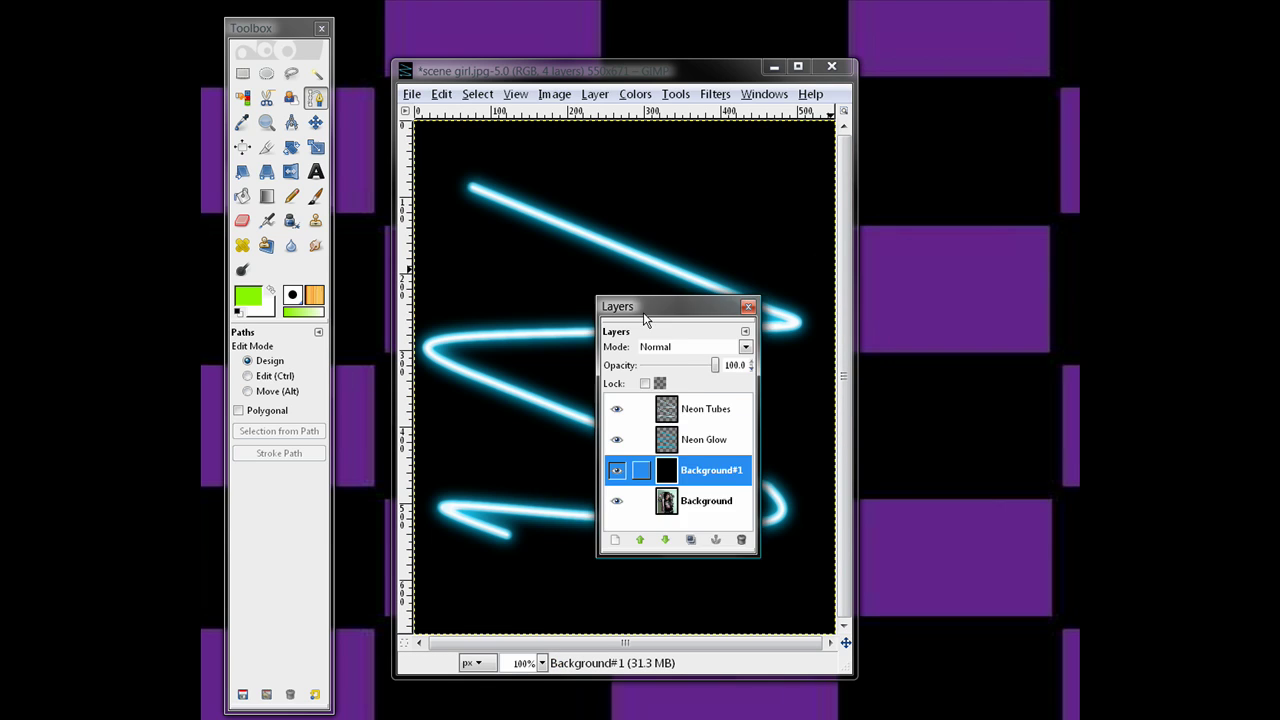
pyautogui.rightClick(620, 491)
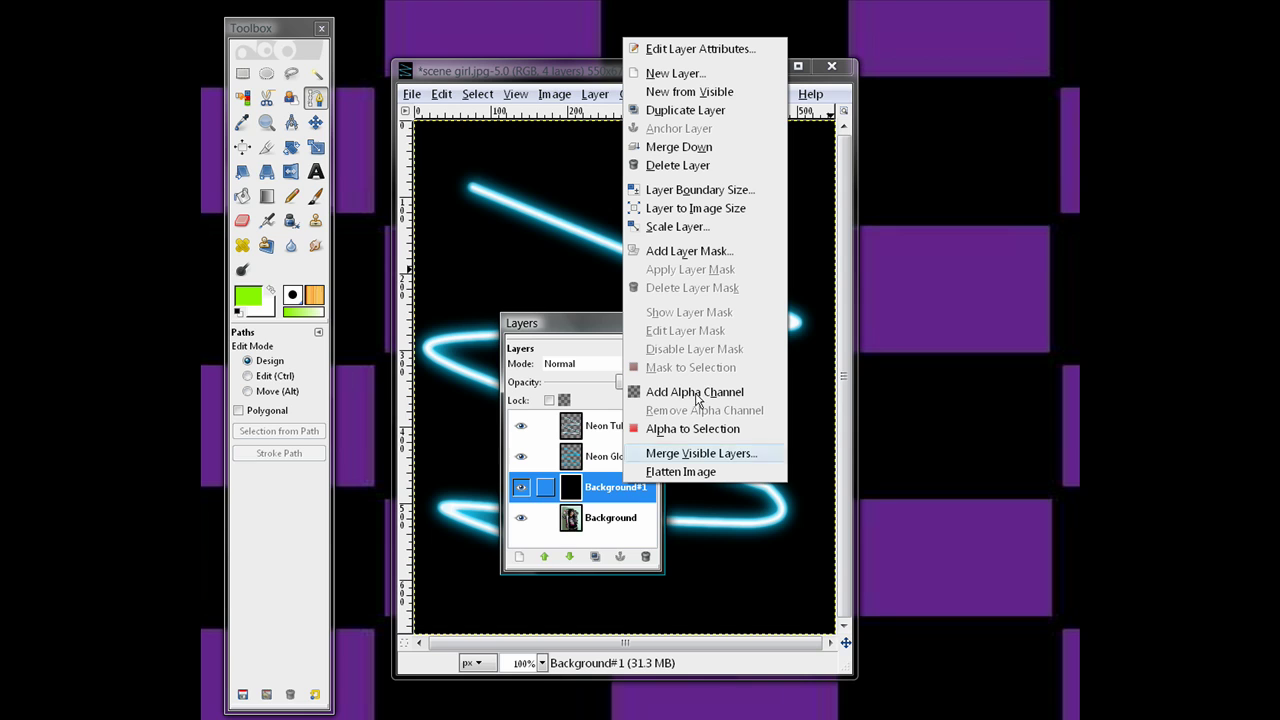
pyautogui.click(678, 165)
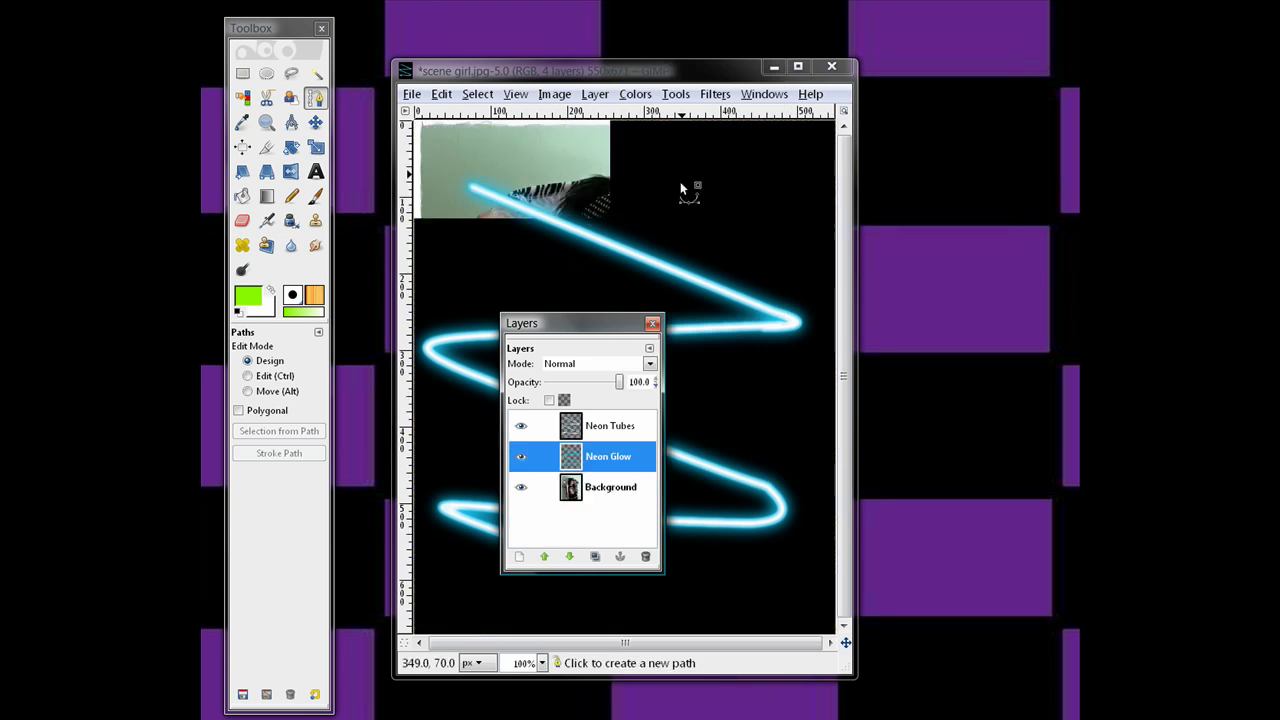
# - Merge the Neon Tubes layer down into Neon Glow and move the Layers dialog off the image
pyautogui.rightClick(617, 429)
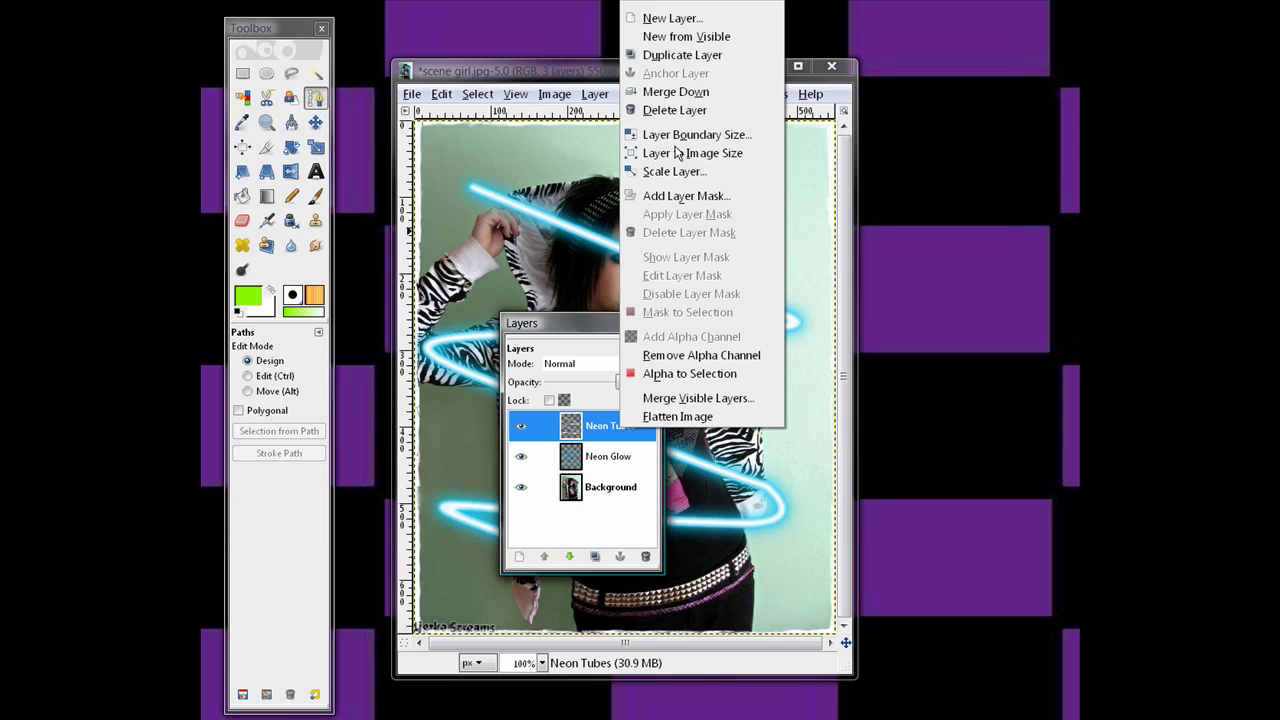
pyautogui.click(686, 92)
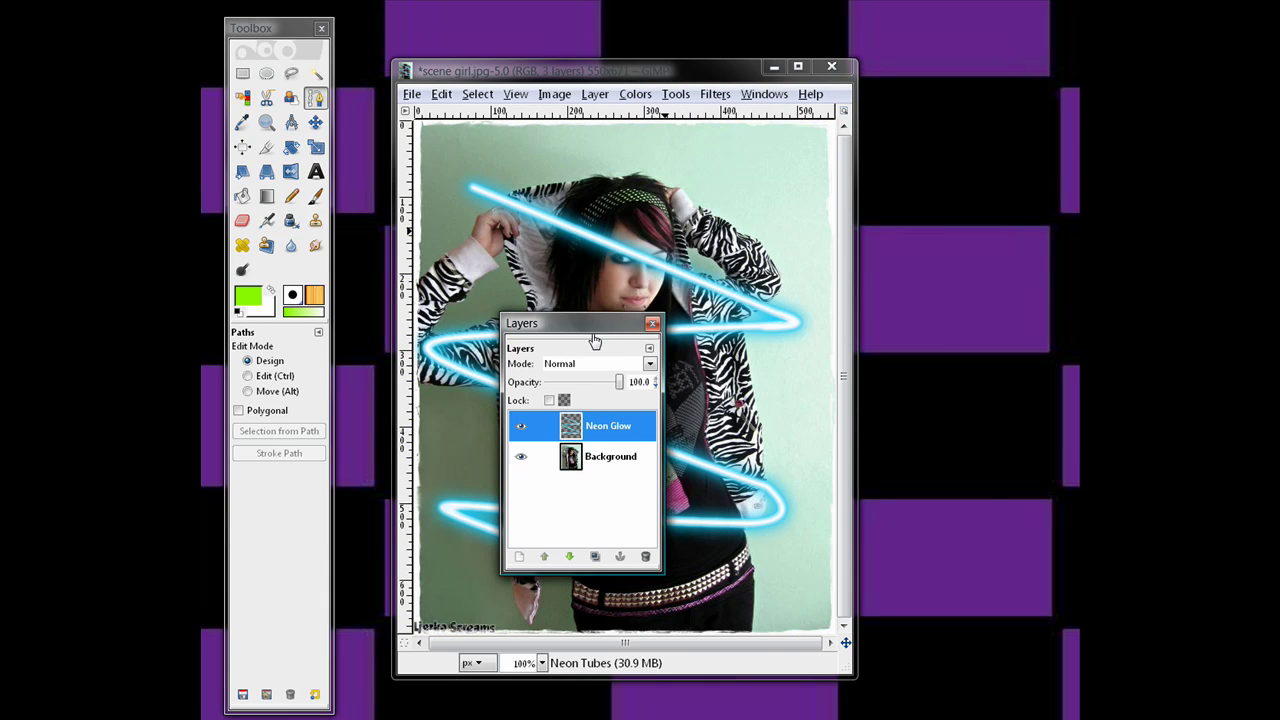
pyautogui.moveTo(595, 331); pyautogui.dragTo(962, 249)
pyautogui.click(616, 50)
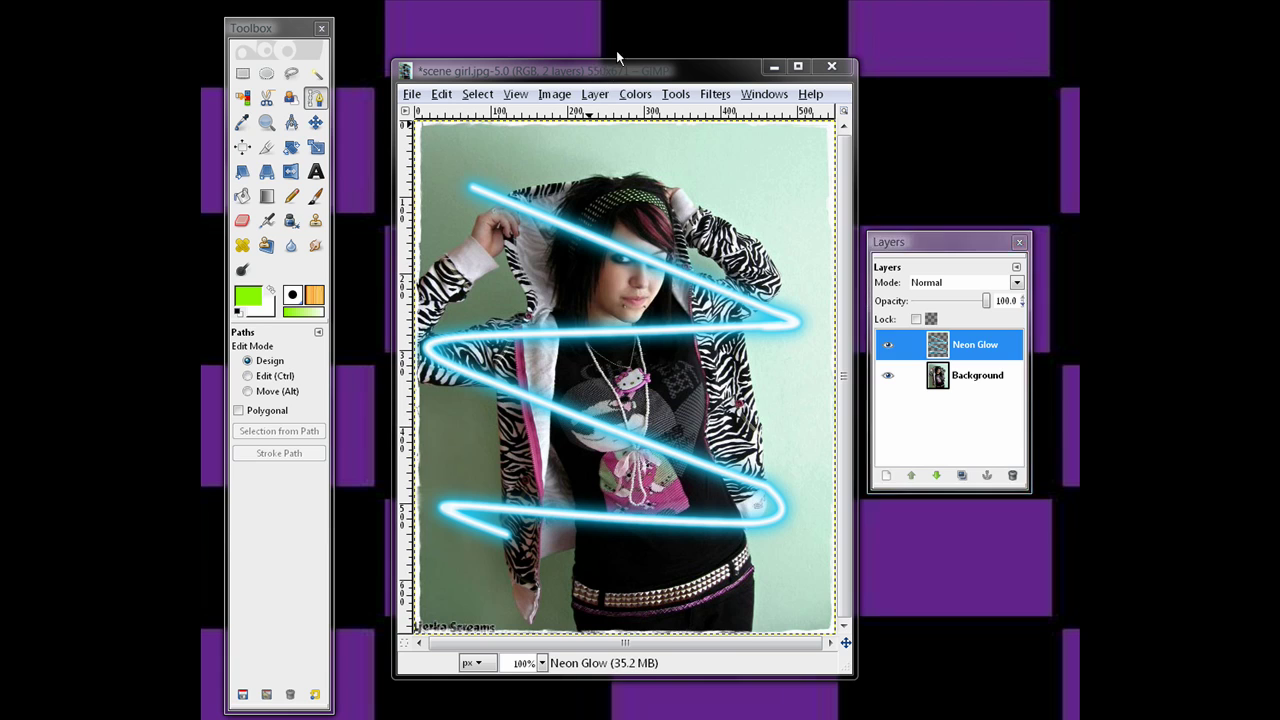
pyautogui.moveTo(616, 50); pyautogui.dragTo(629, 32)
# - At 200% zoom, erase the glow over her forehead hair, the hood beside her head and her raised hand
pyautogui.click(555, 645)
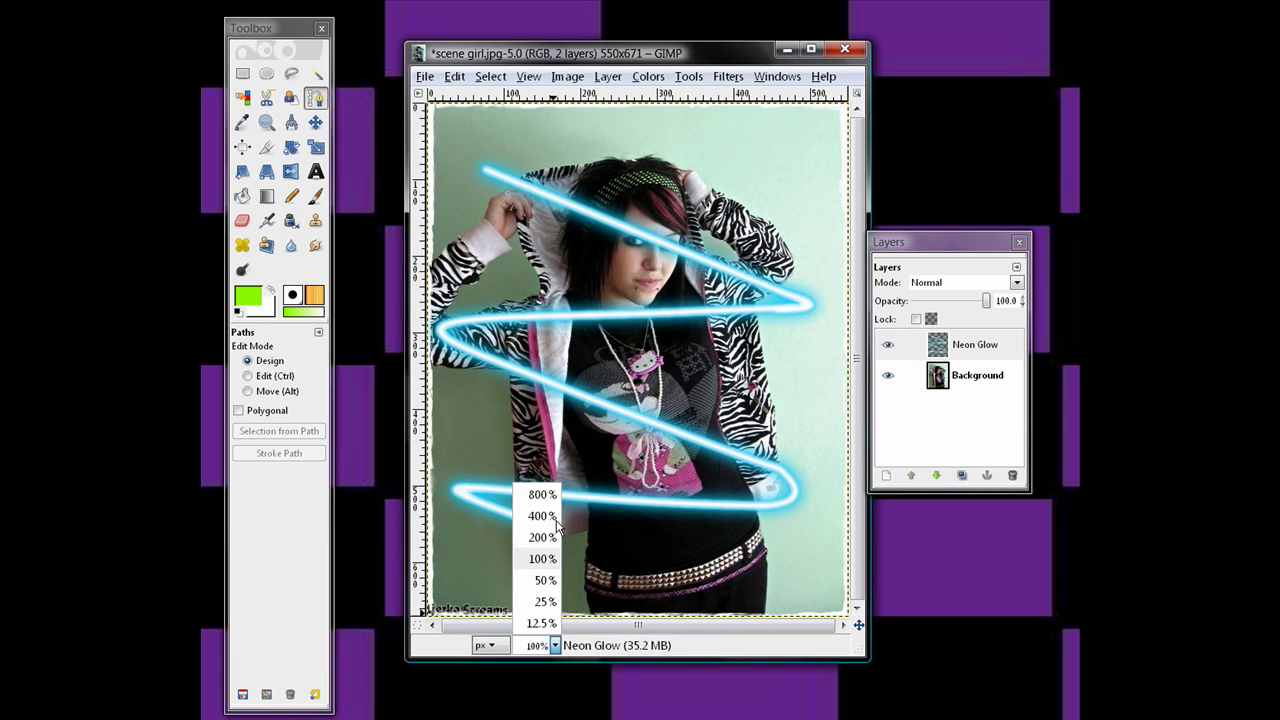
pyautogui.click(544, 536)
pyautogui.moveTo(854, 427); pyautogui.dragTo(855, 317)
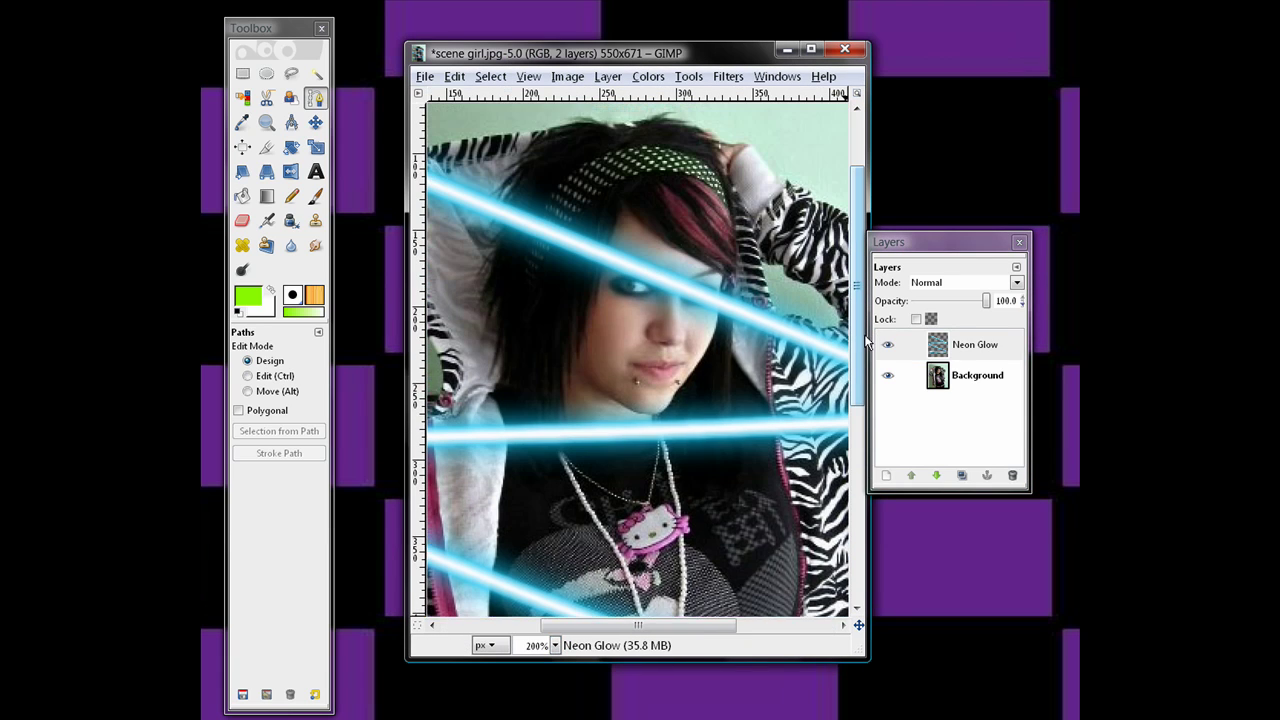
pyautogui.click(242, 220)
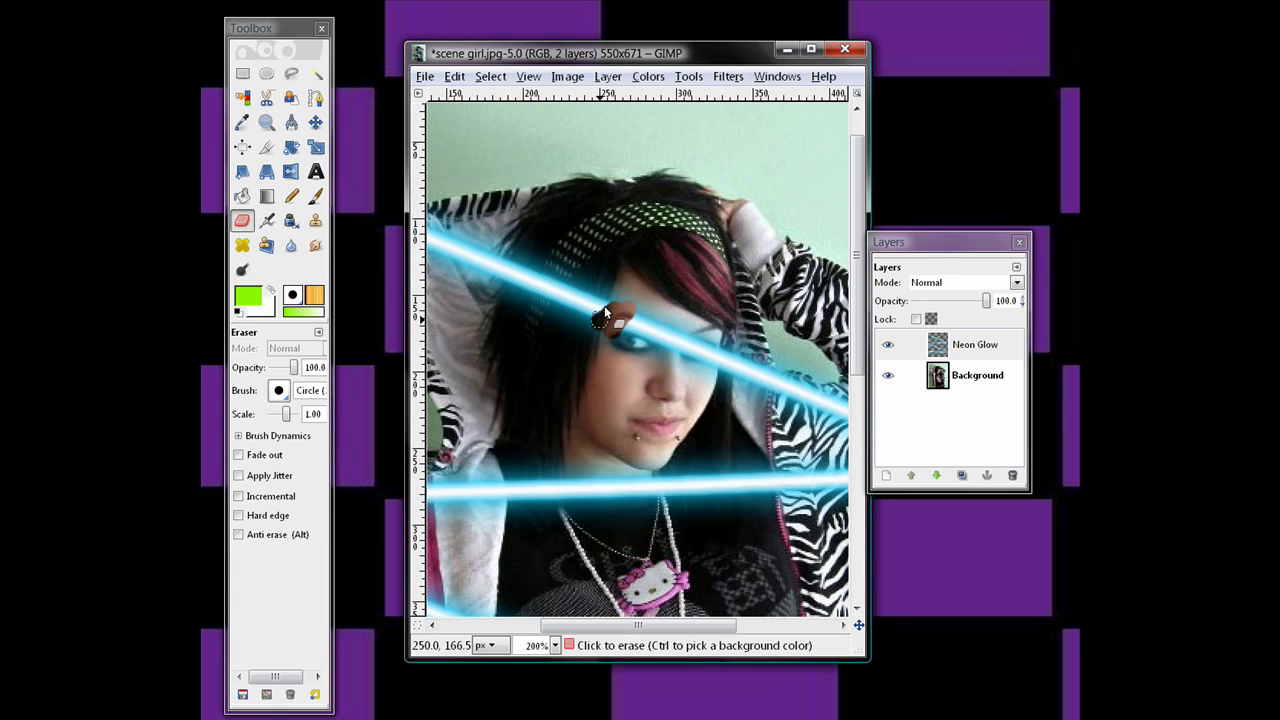
pyautogui.moveTo(616, 314)
pyautogui.mouseDown()
pyautogui.moveTo(561, 312)
pyautogui.moveTo(506, 261)
pyautogui.mouseUp()
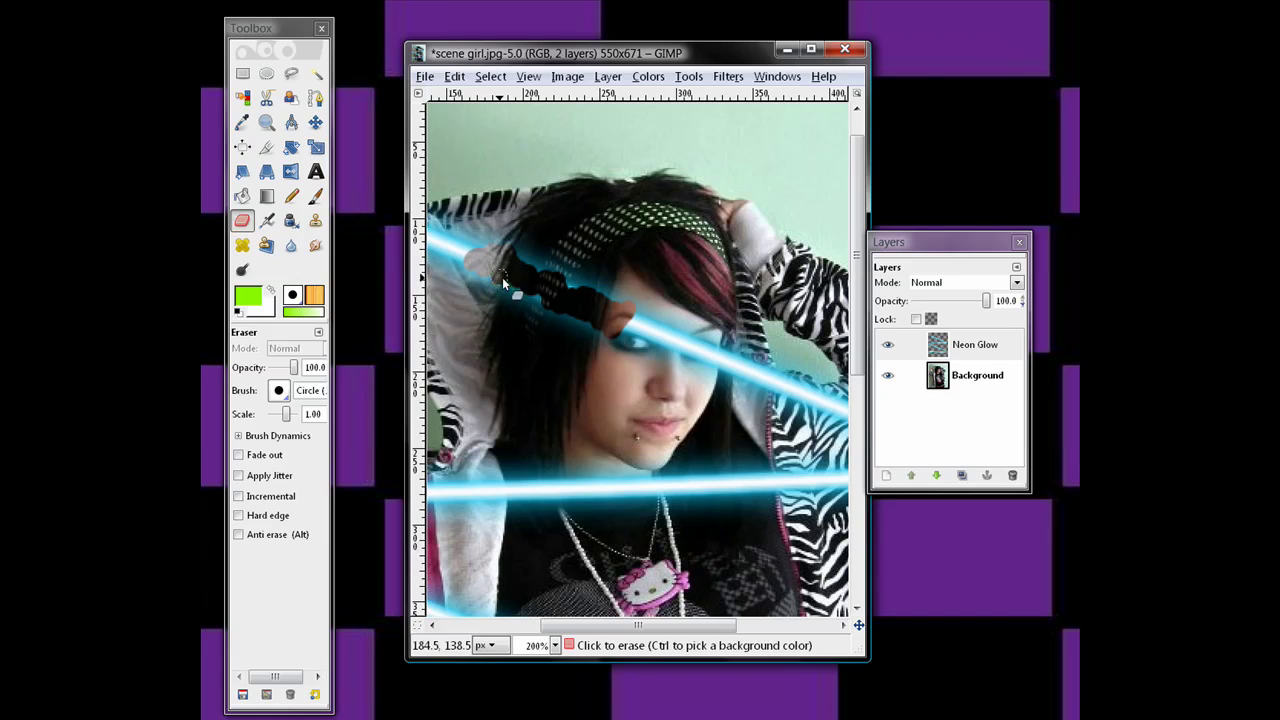
pyautogui.moveTo(565, 319); pyautogui.dragTo(610, 349)
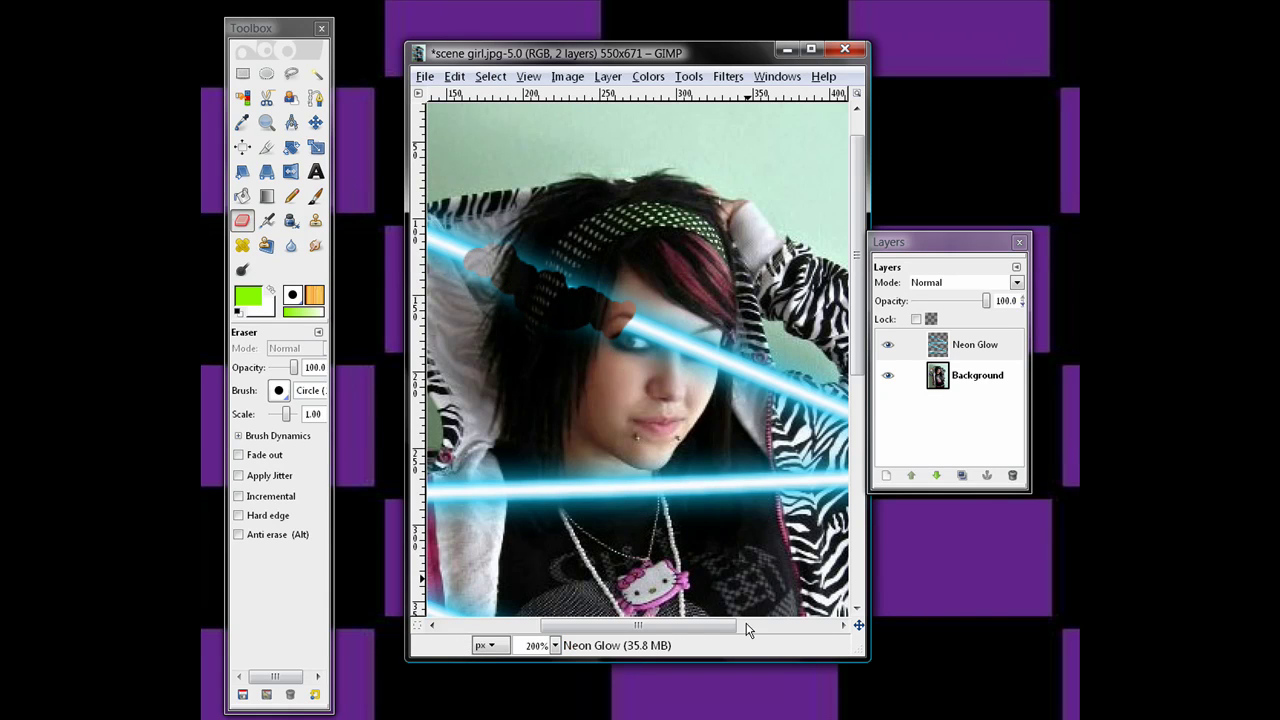
pyautogui.moveTo(706, 628); pyautogui.dragTo(612, 627)
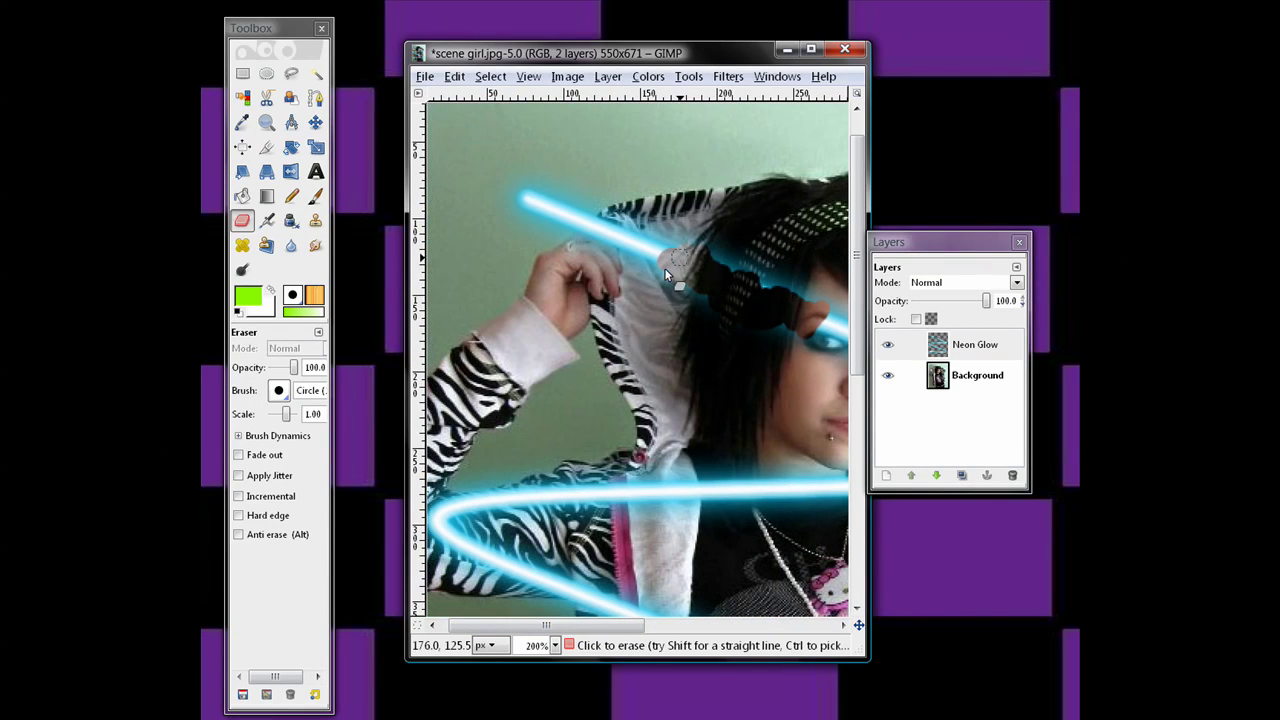
pyautogui.moveTo(666, 259); pyautogui.dragTo(603, 232)
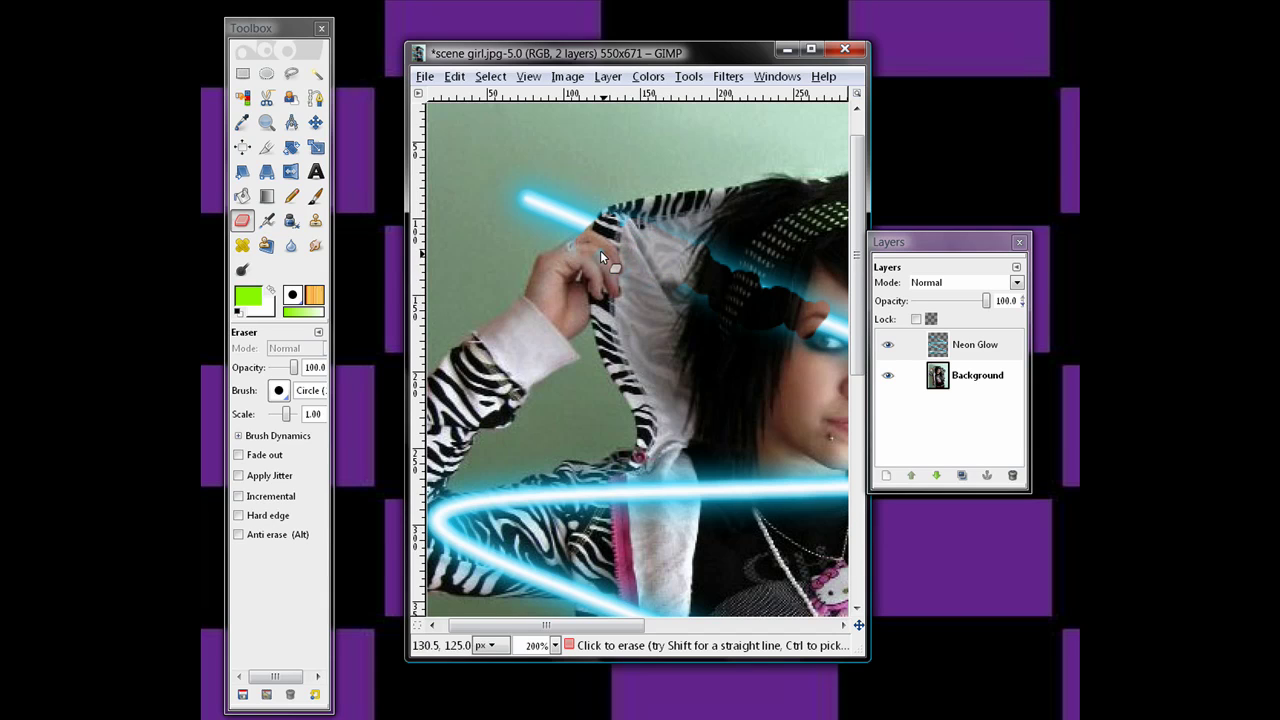
pyautogui.moveTo(684, 292); pyautogui.dragTo(728, 290)
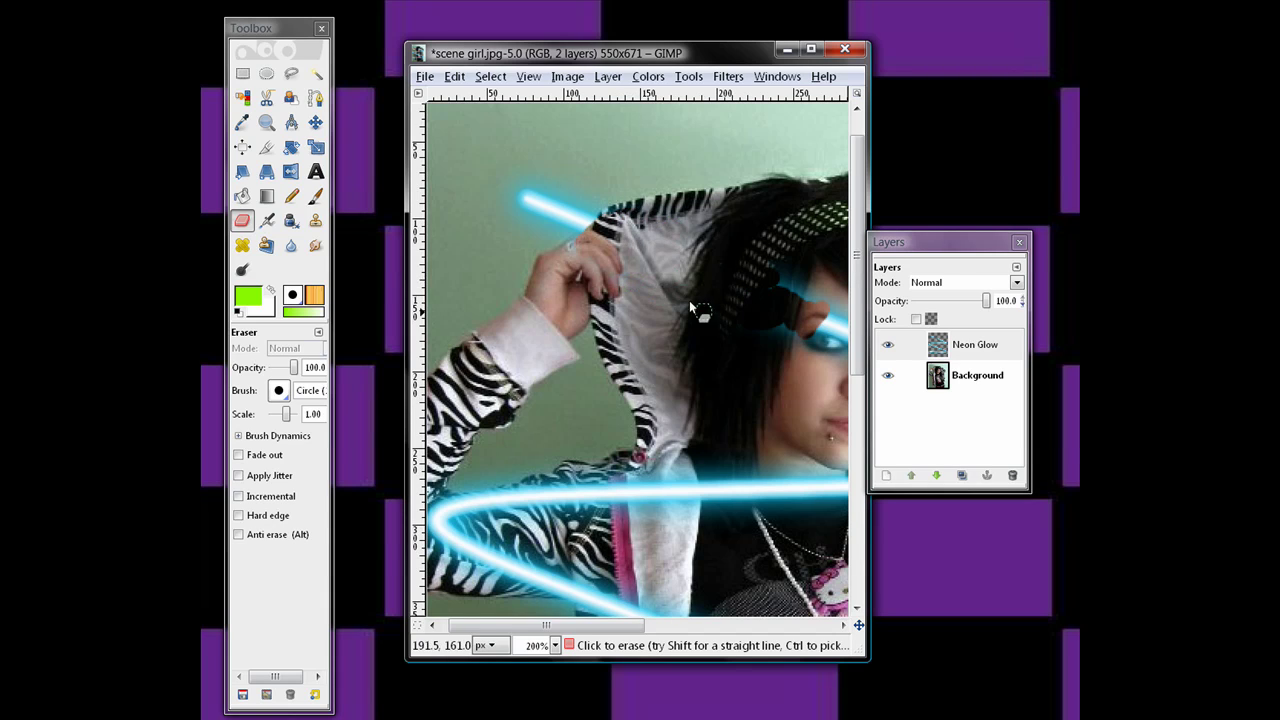
pyautogui.moveTo(548, 625); pyautogui.dragTo(631, 625)
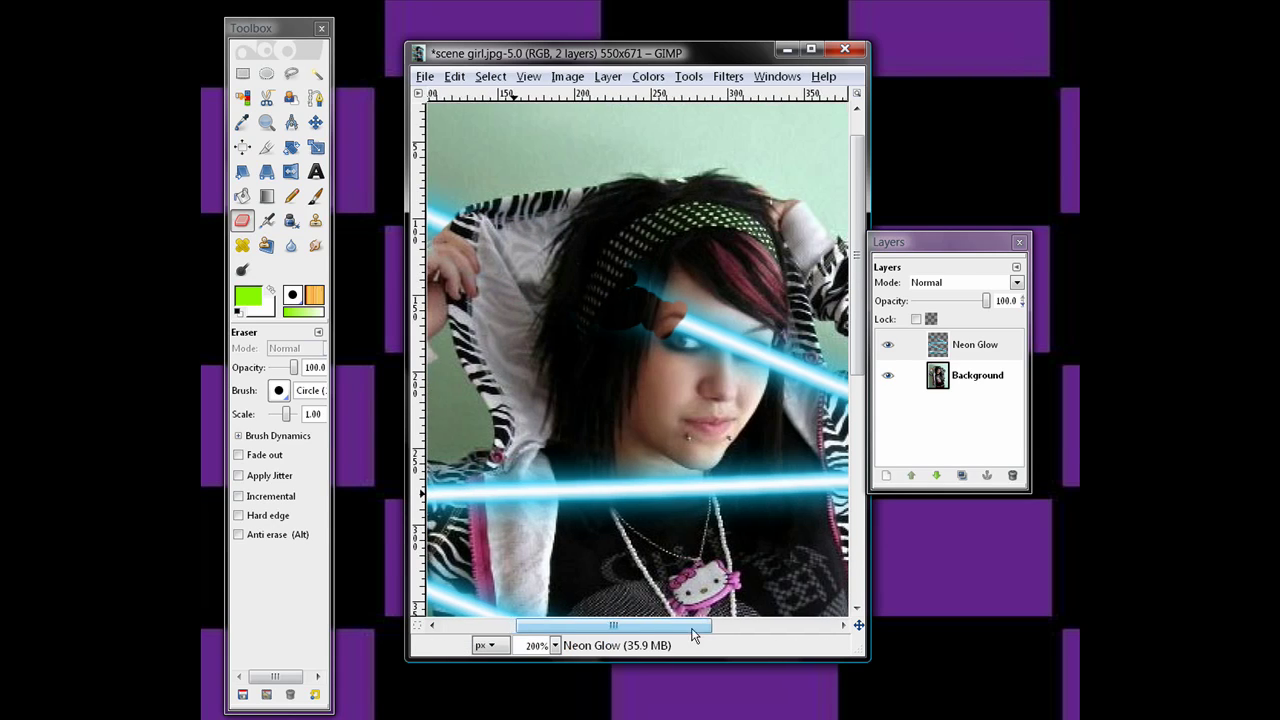
# - Erase the glow over her eye, face, hair and zebra sleeve, reducing eraser Scale to 0.52 for edges
pyautogui.moveTo(287, 414); pyautogui.dragTo(296, 418)
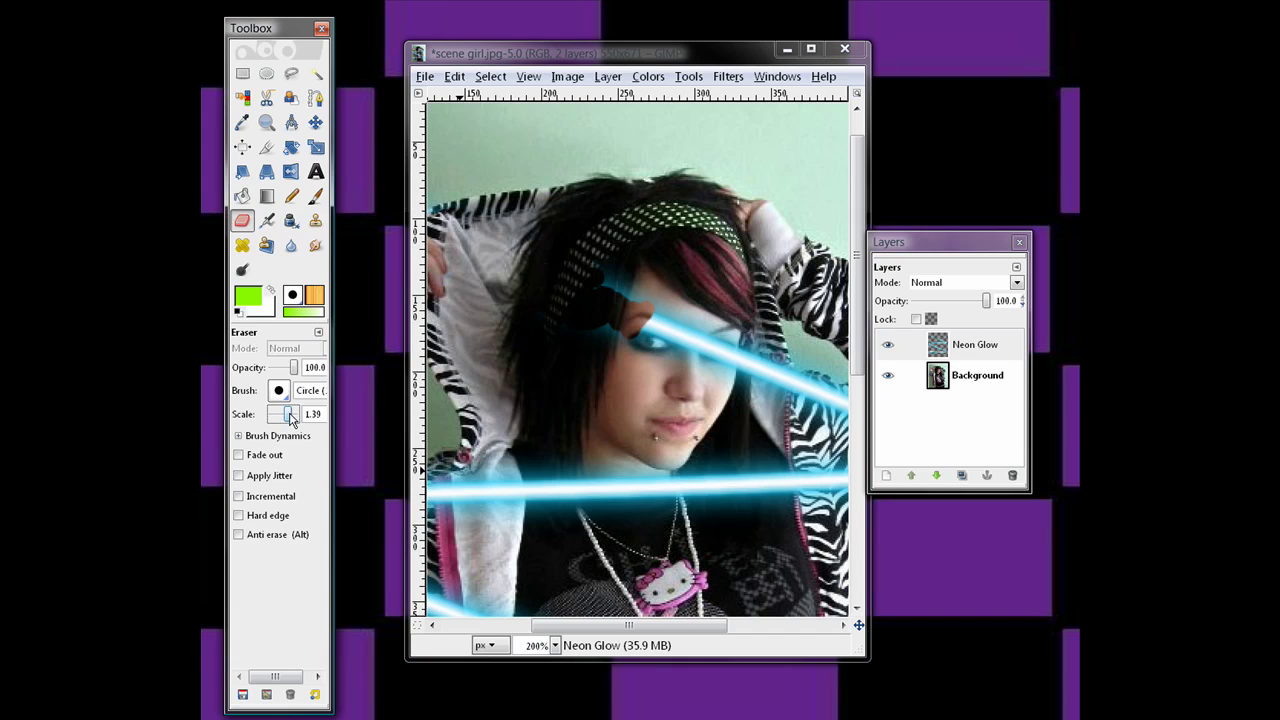
pyautogui.click(687, 310)
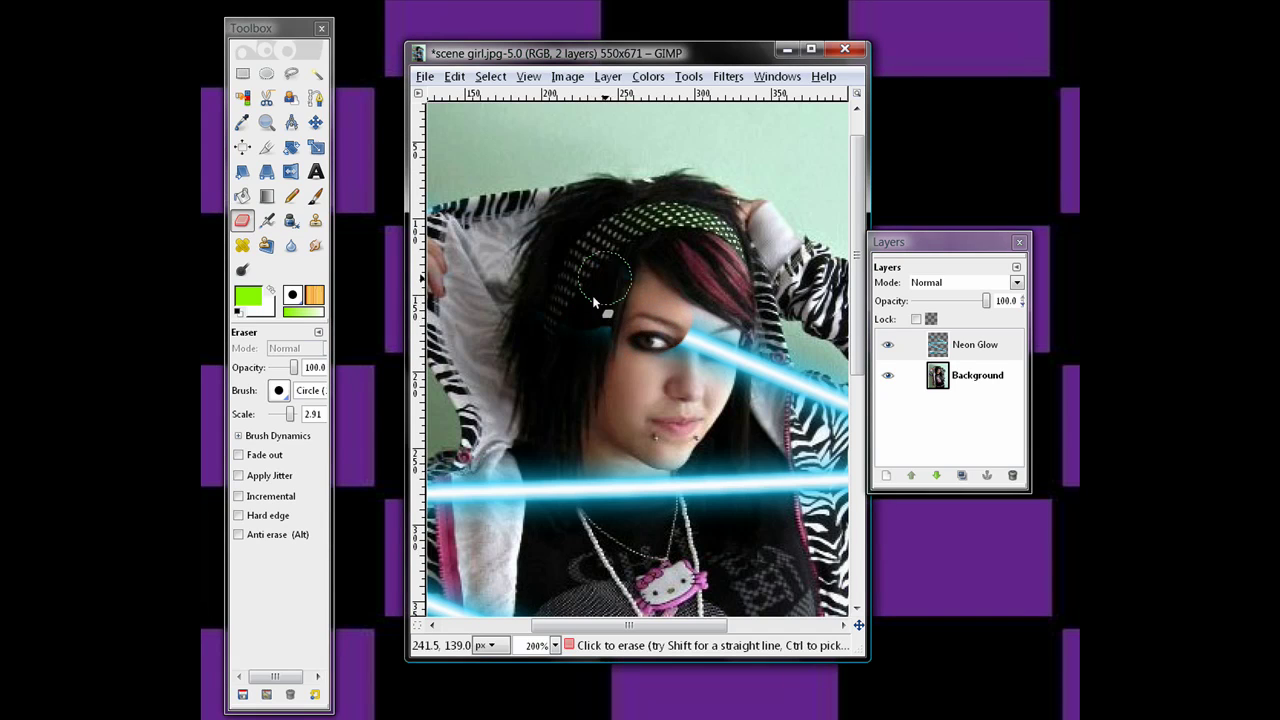
pyautogui.moveTo(595, 340); pyautogui.dragTo(742, 360)
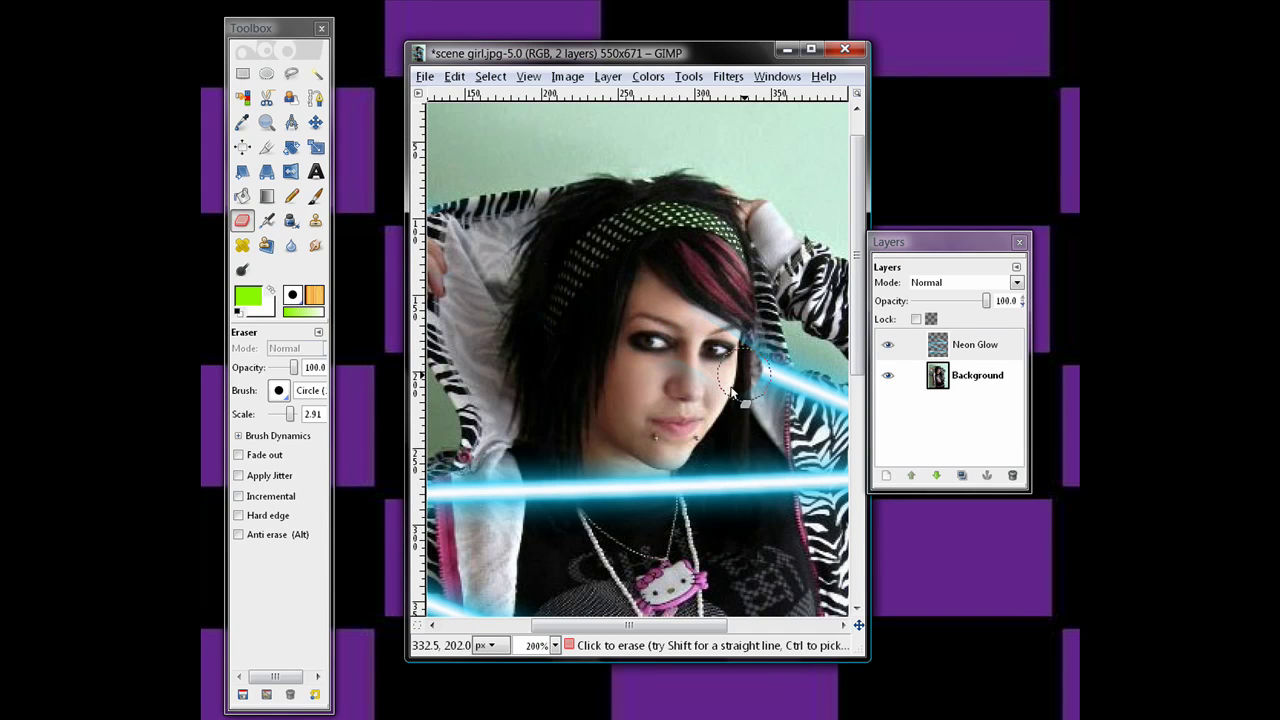
pyautogui.moveTo(686, 627); pyautogui.dragTo(758, 627)
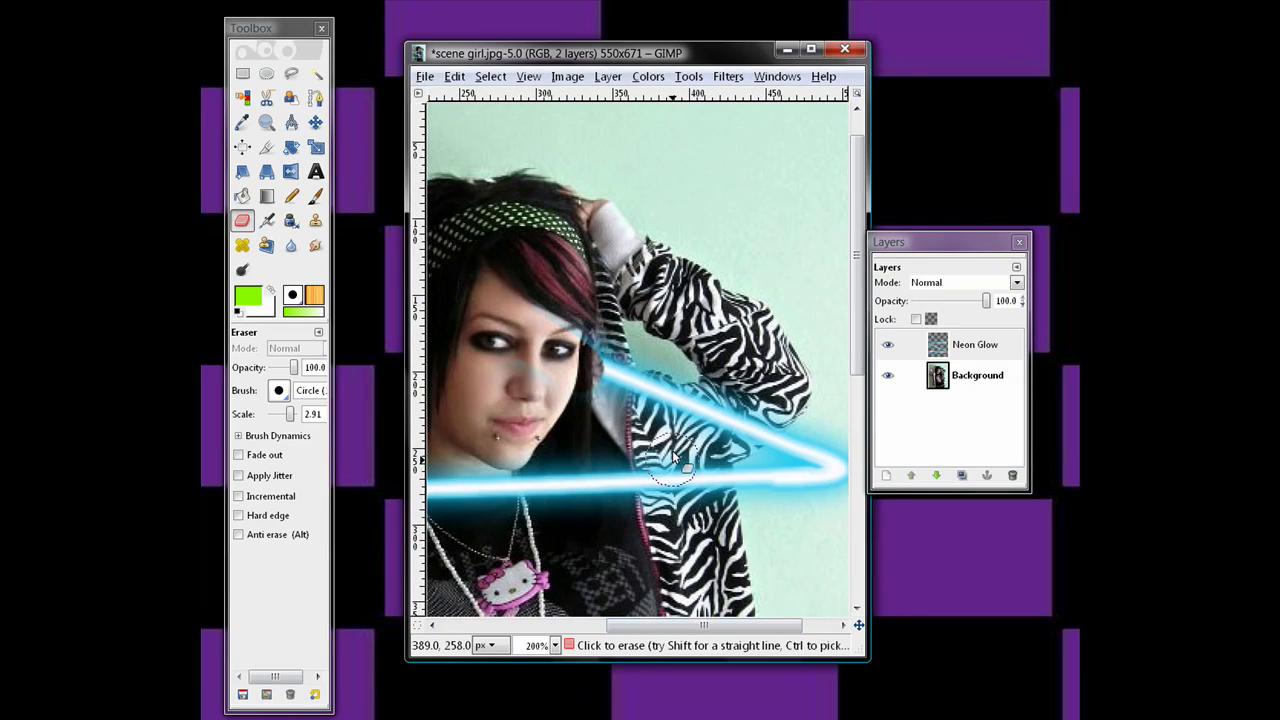
pyautogui.moveTo(690, 422); pyautogui.dragTo(603, 397)
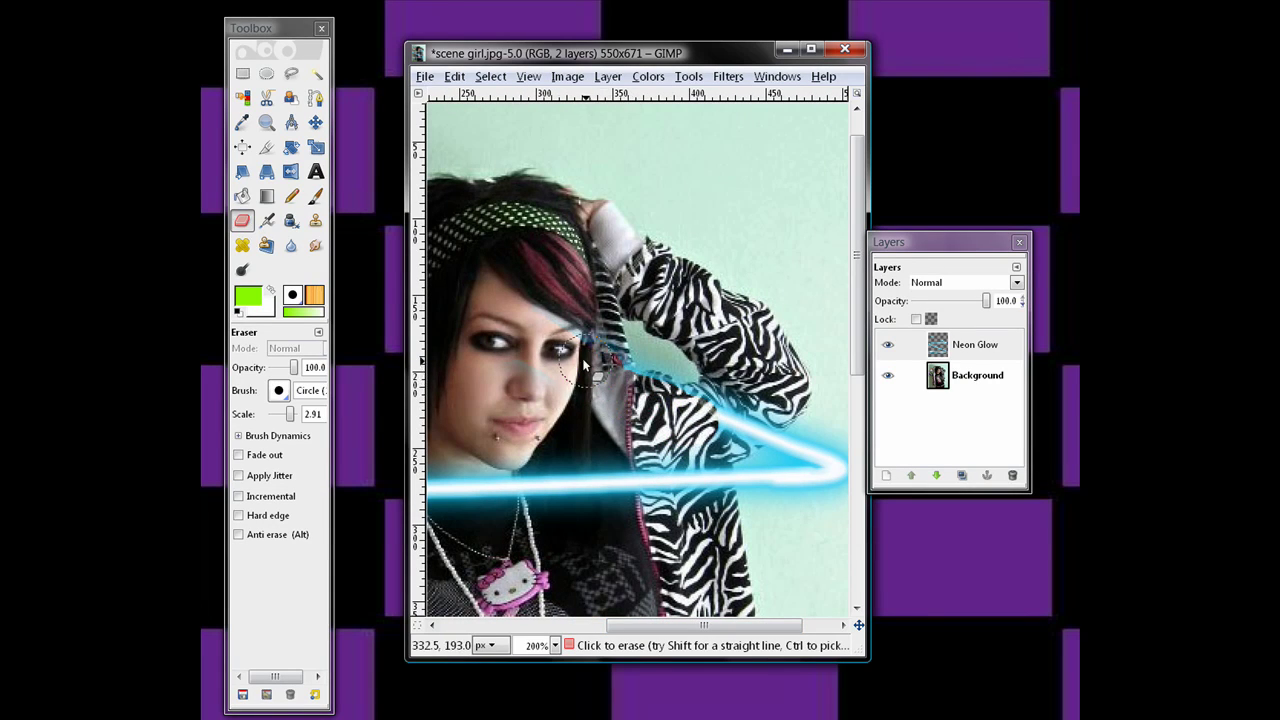
pyautogui.moveTo(583, 364); pyautogui.dragTo(541, 380)
pyautogui.moveTo(290, 413); pyautogui.dragTo(284, 413)
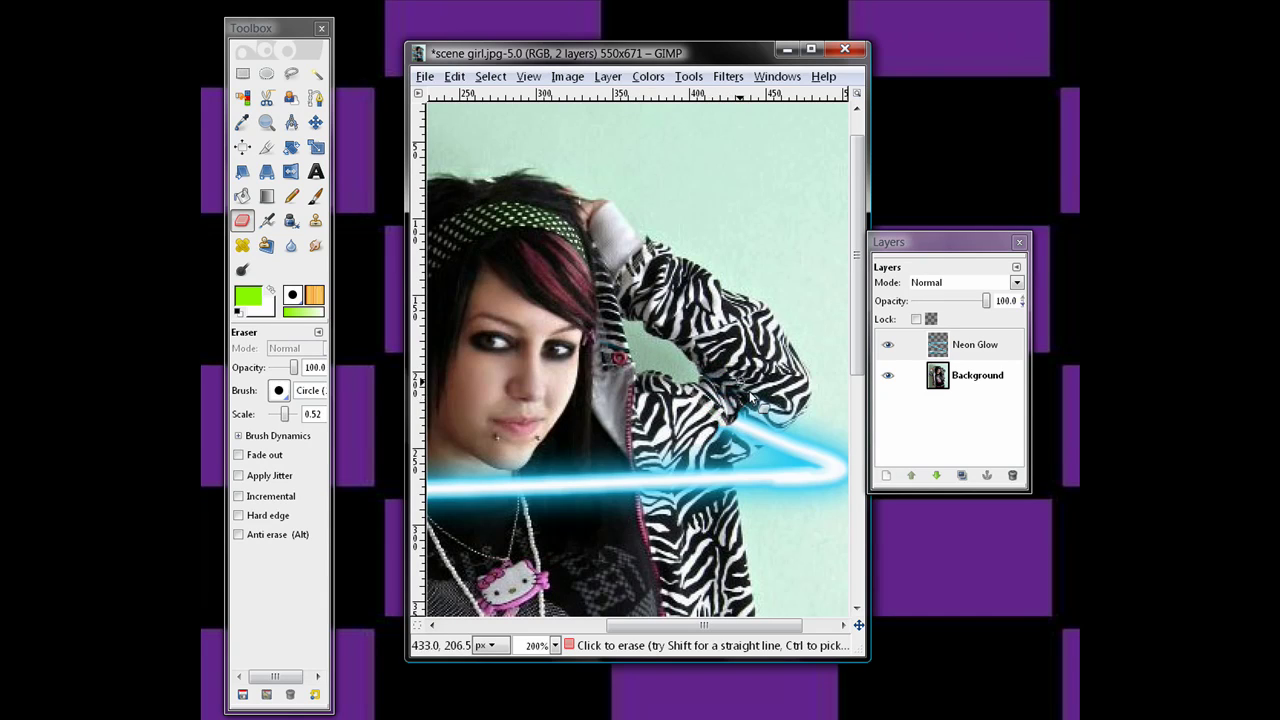
pyautogui.moveTo(735, 418)
pyautogui.mouseDown()
pyautogui.moveTo(783, 418)
pyautogui.moveTo(723, 450)
pyautogui.mouseUp()
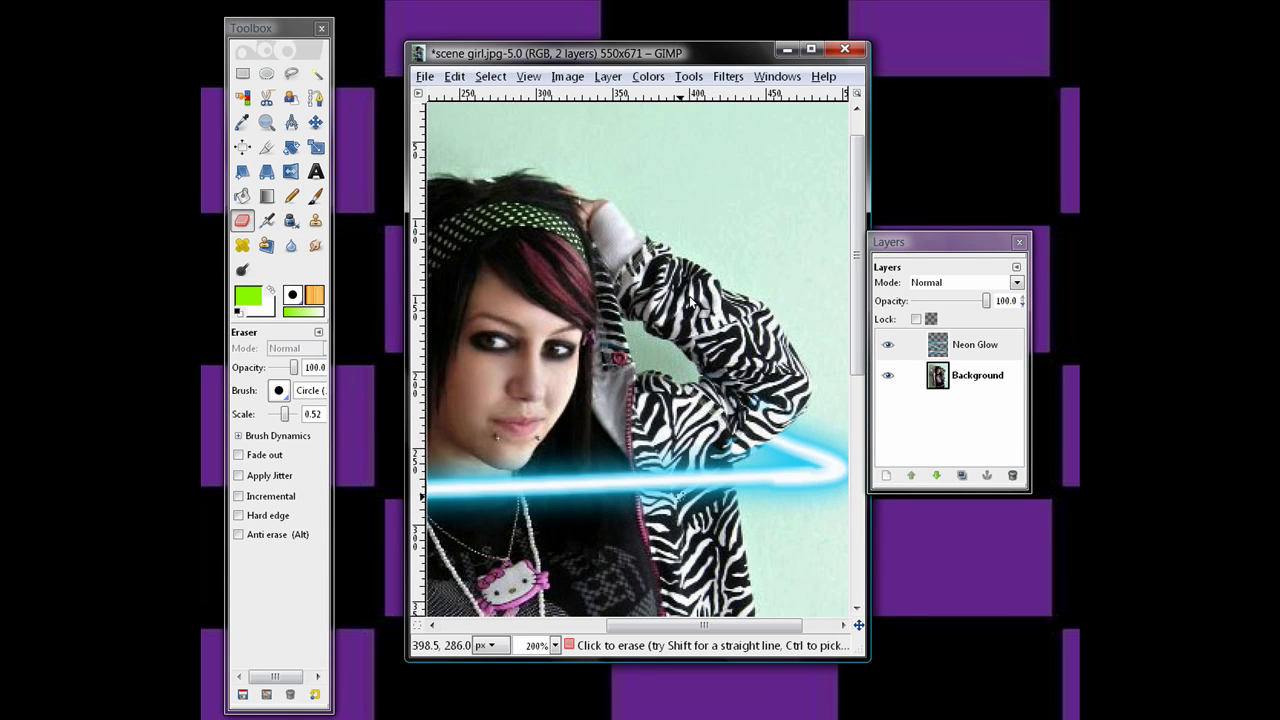
pyautogui.click(555, 645)
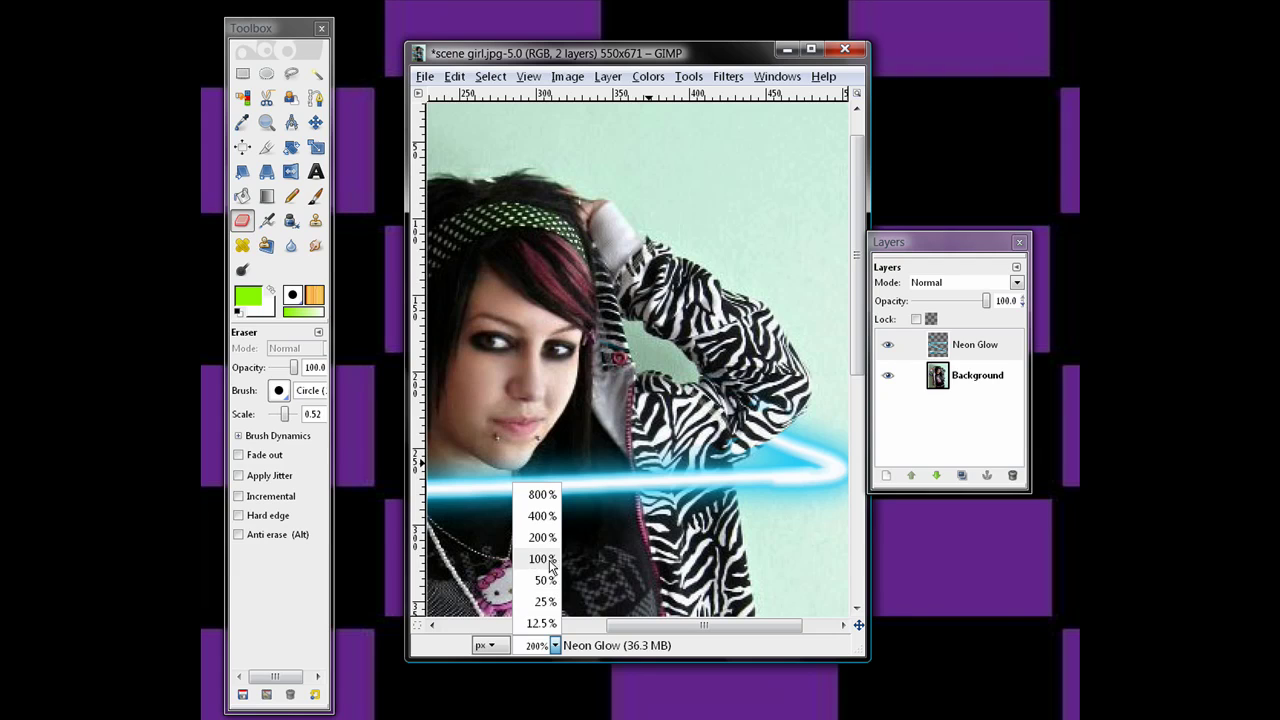
# - With eraser Scale 10.00, erase the middle of the diagonal glow over her shirt, then lower Scale to 3.73
pyautogui.click(550, 558)
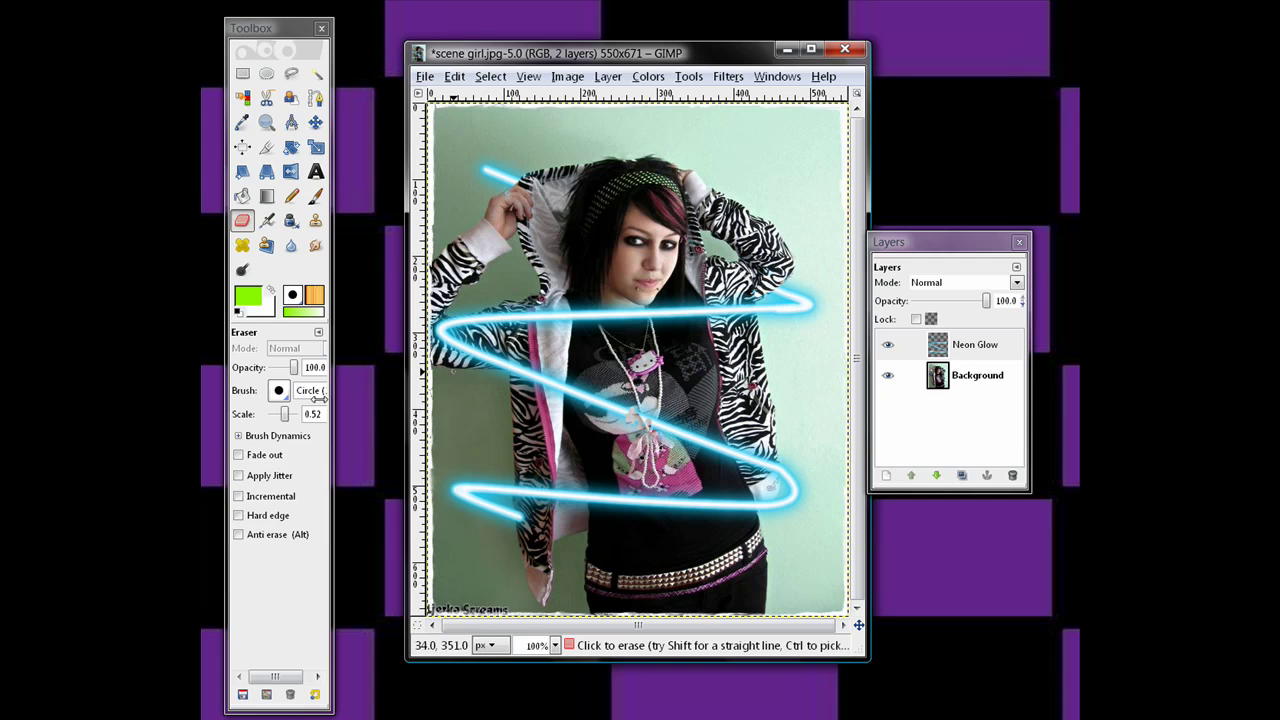
pyautogui.moveTo(286, 414); pyautogui.dragTo(294, 414)
pyautogui.moveTo(625, 406)
pyautogui.mouseDown()
pyautogui.moveTo(580, 397)
pyautogui.moveTo(699, 449)
pyautogui.mouseUp()
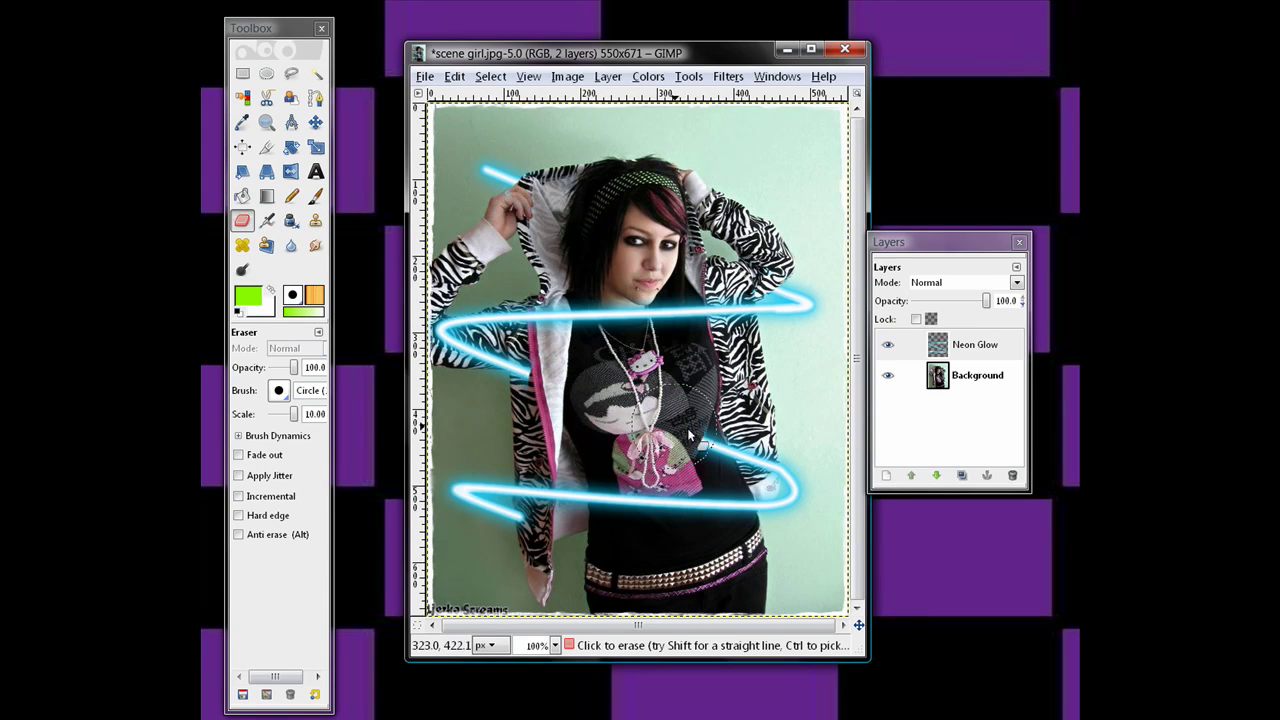
pyautogui.moveTo(294, 414); pyautogui.dragTo(289, 414)
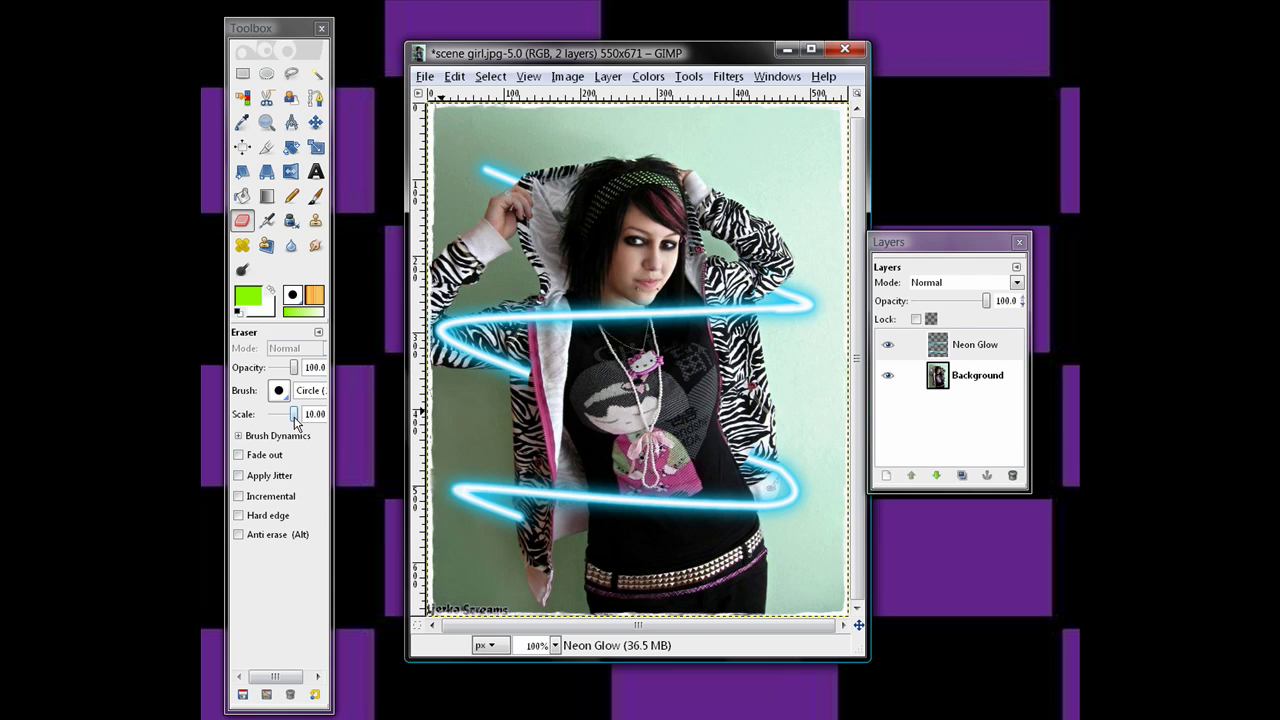
# - Zoom to 200%, pan to her torso and erase the glow over her arm
pyautogui.click(555, 645)
pyautogui.click(555, 645)
pyautogui.click(542, 537)
pyautogui.moveTo(625, 625); pyautogui.dragTo(546, 626)
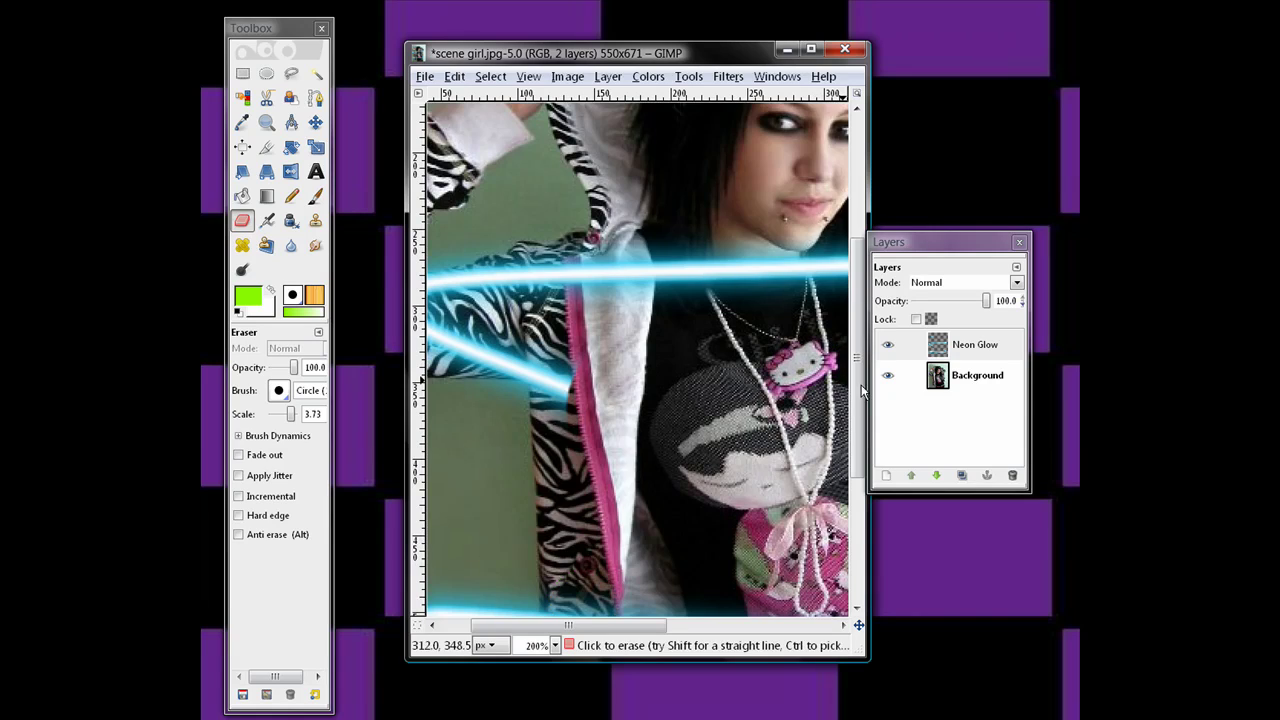
pyautogui.moveTo(856, 410)
pyautogui.mouseDown()
pyautogui.moveTo(843, 483)
pyautogui.moveTo(798, 410)
pyautogui.mouseUp()
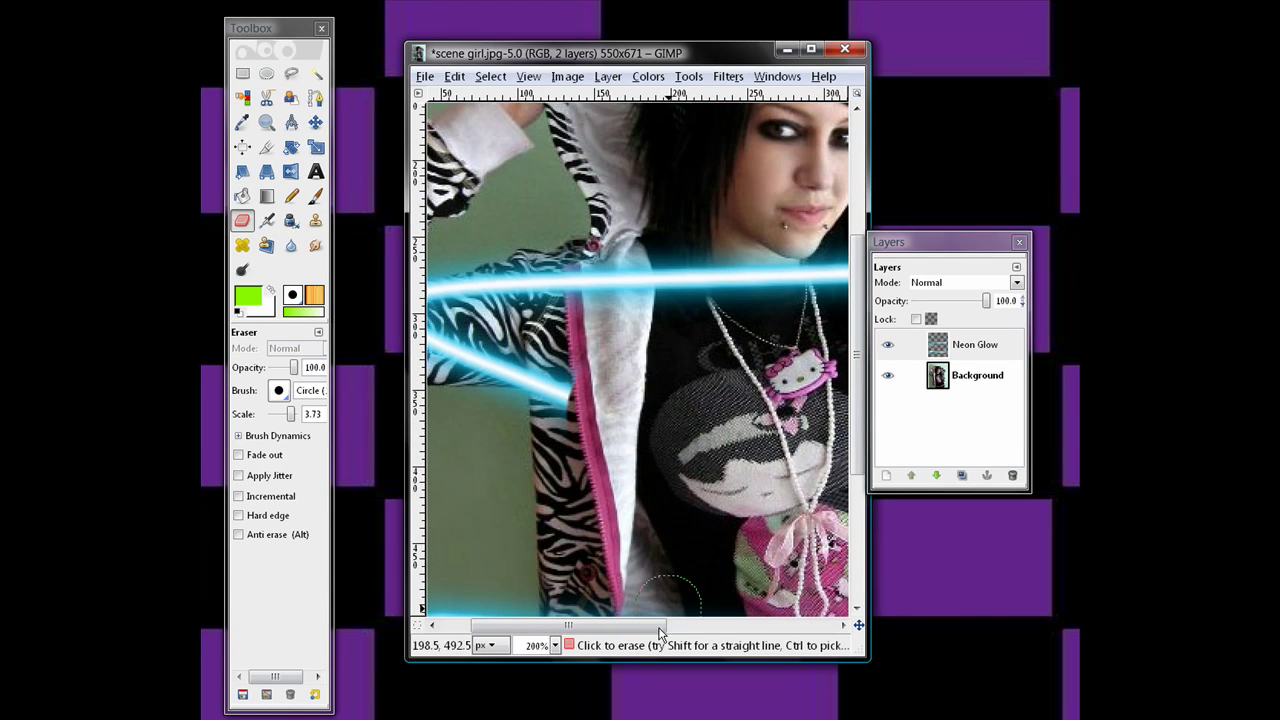
pyautogui.moveTo(650, 626)
pyautogui.mouseDown()
pyautogui.moveTo(820, 630)
pyautogui.moveTo(788, 630)
pyautogui.mouseUp()
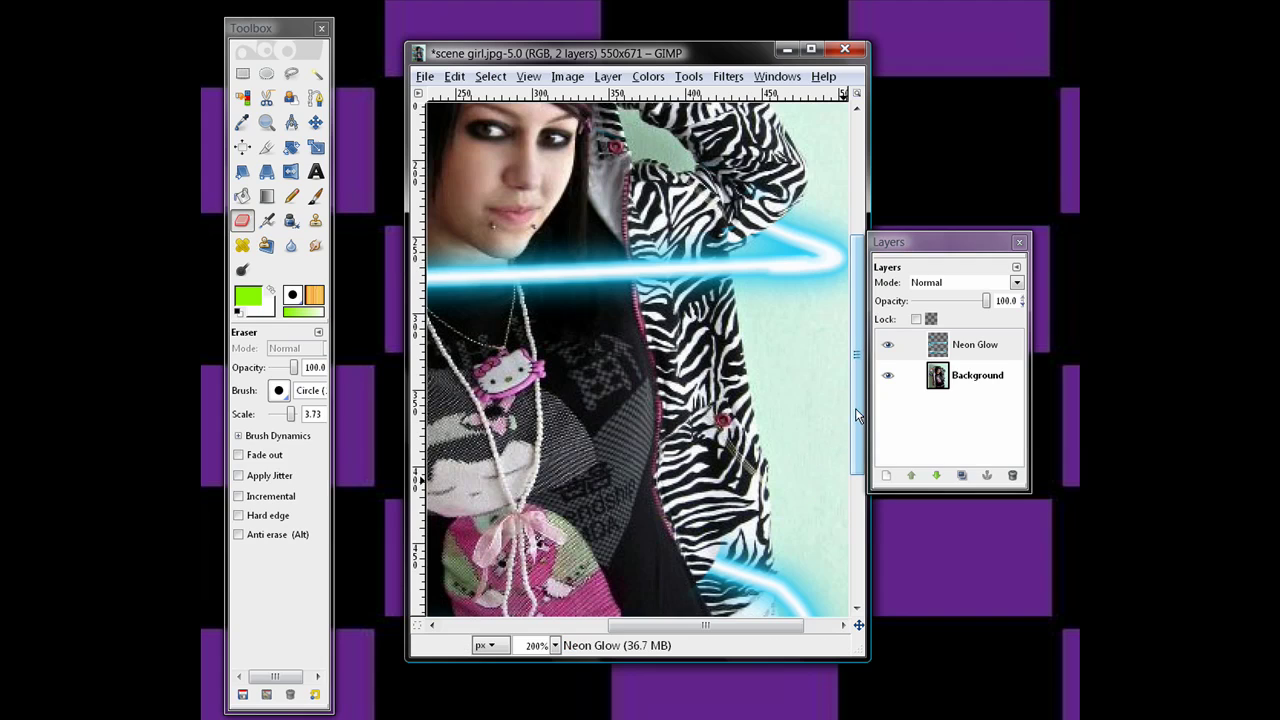
pyautogui.scroll(-3, 710, 455)
pyautogui.moveTo(708, 454); pyautogui.dragTo(742, 478)
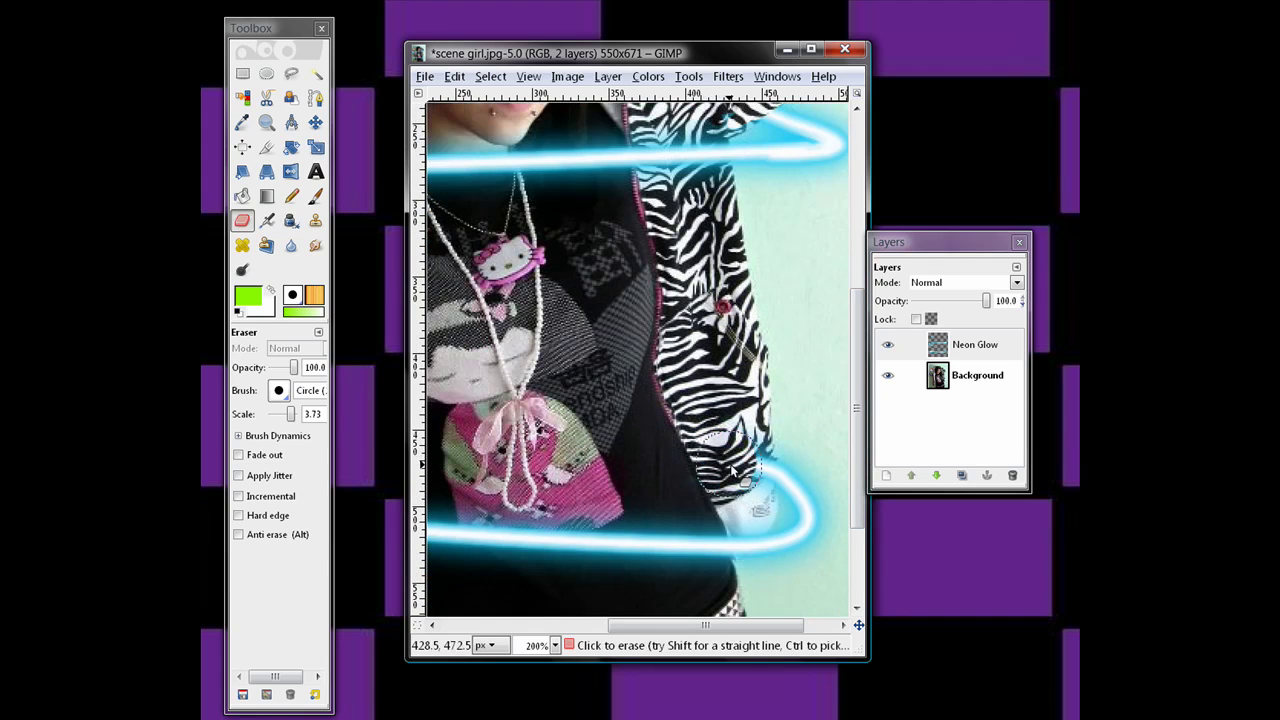
# - Shrink the eraser to Scale 0.40 and erase the glow over her sleeve cuff
pyautogui.moveTo(291, 413); pyautogui.dragTo(284, 413)
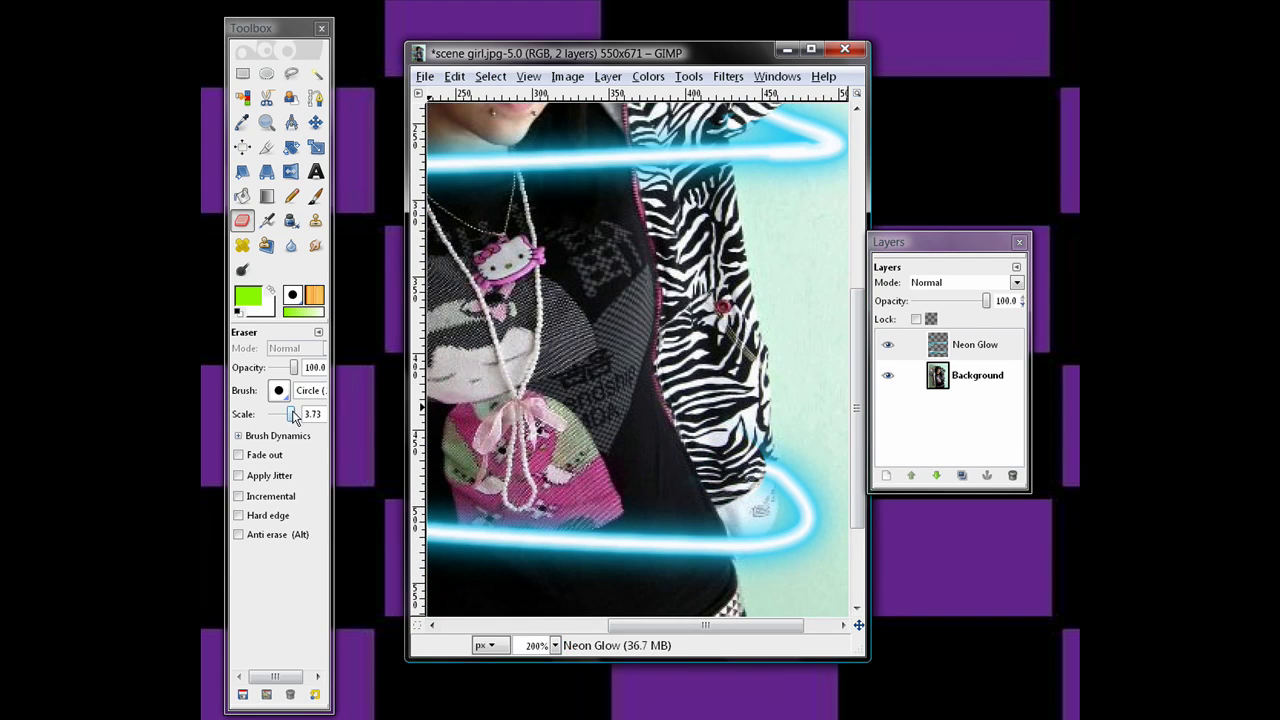
pyautogui.click(755, 487)
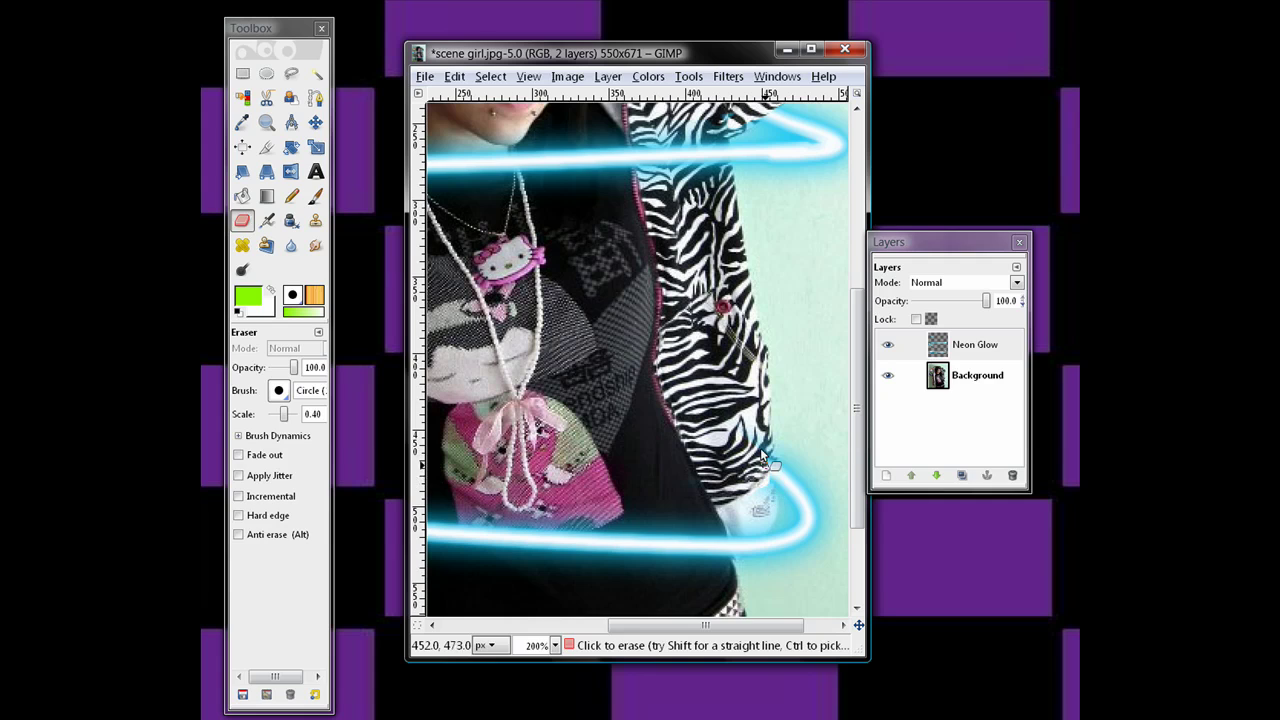
pyautogui.moveTo(770, 490); pyautogui.dragTo(740, 513)
pyautogui.moveTo(705, 625); pyautogui.dragTo(537, 621)
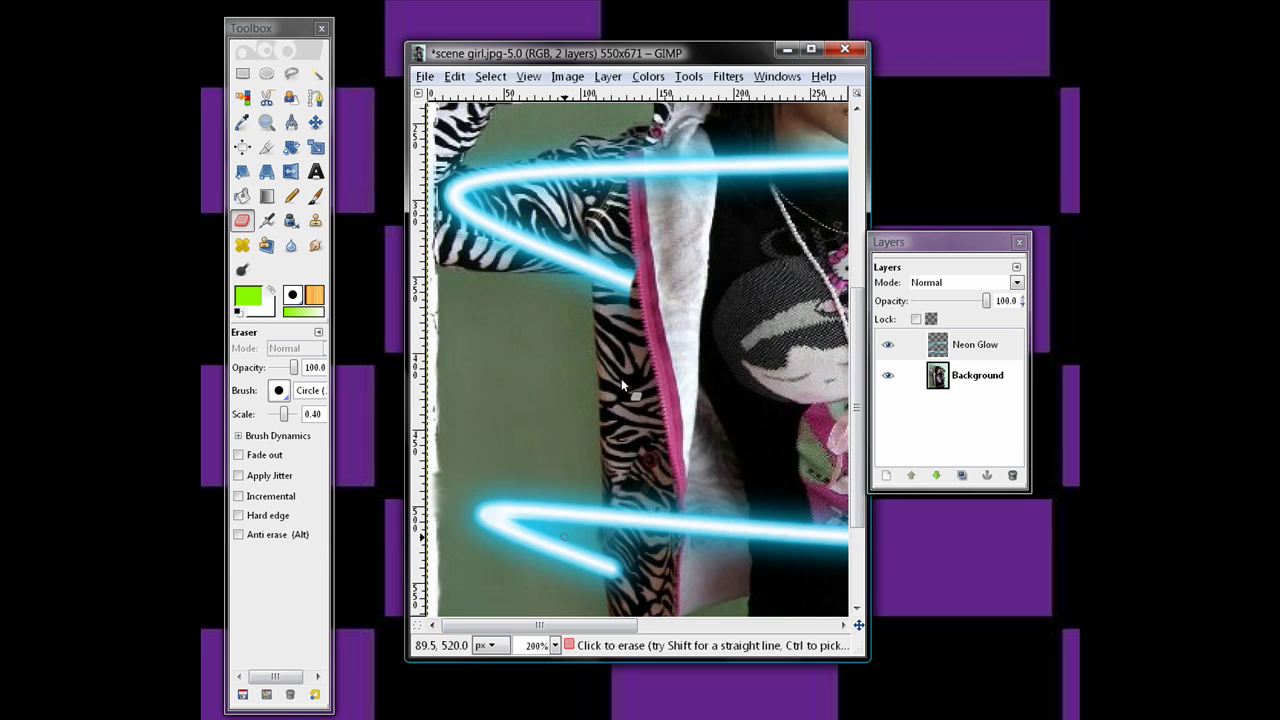
pyautogui.click(289, 414)
pyautogui.click(636, 303)
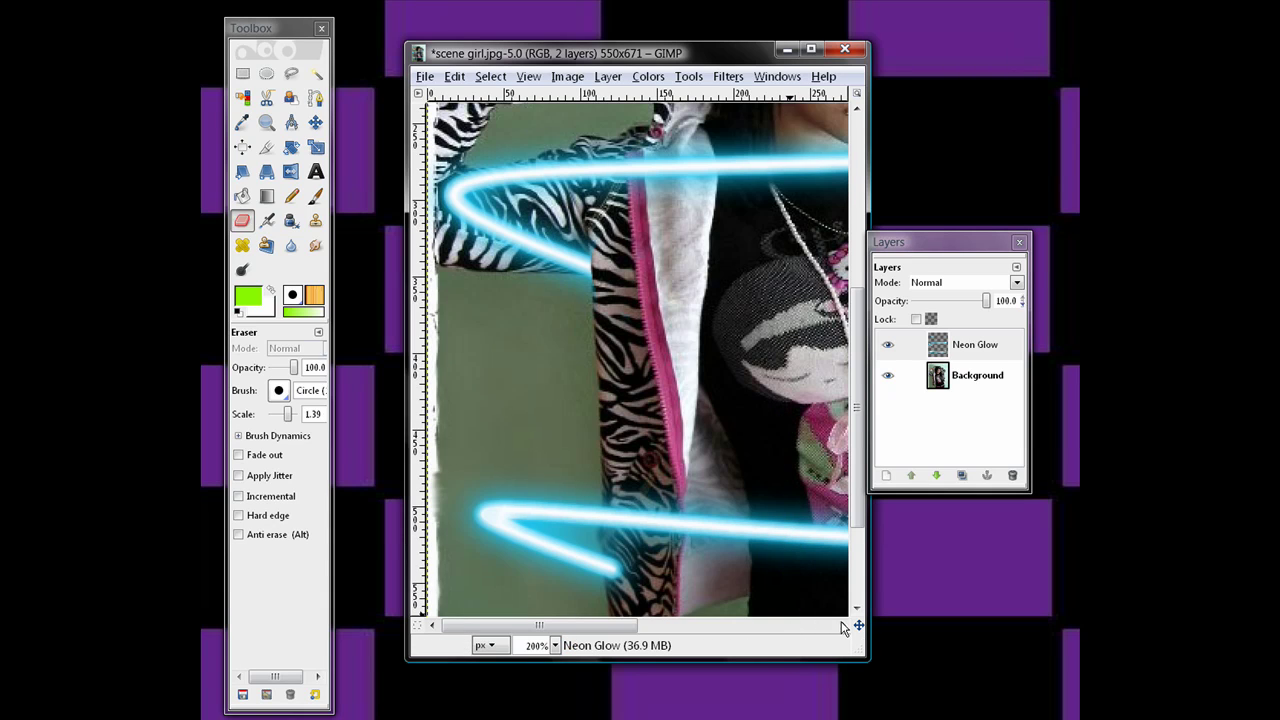
pyautogui.click(555, 645)
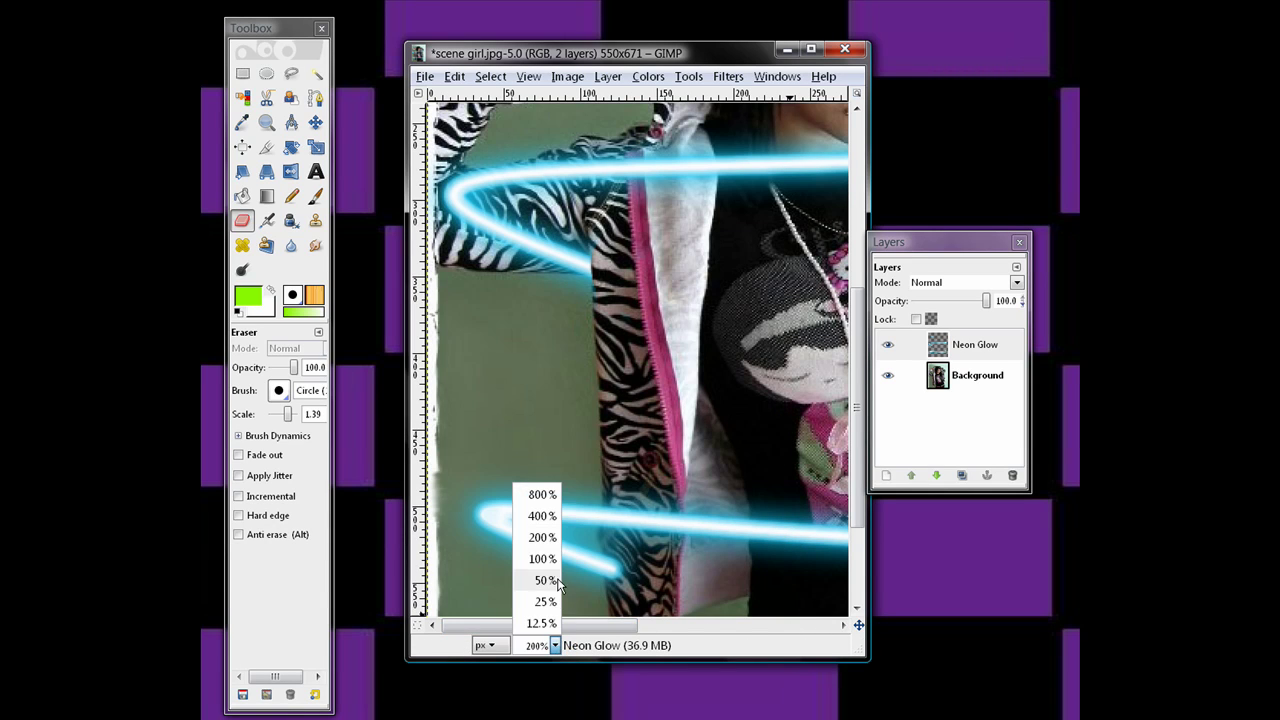
# - Zoom out to 100% to view the whole photo with the neon zigzag
pyautogui.click(543, 558)
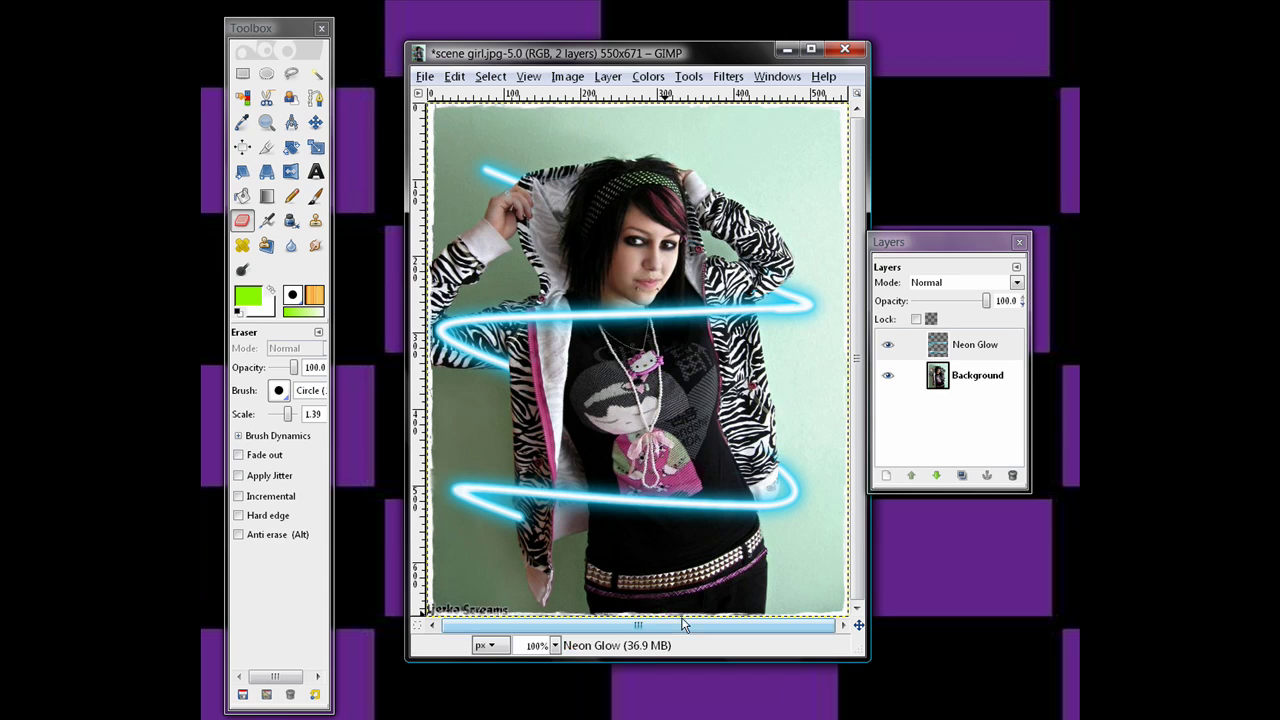